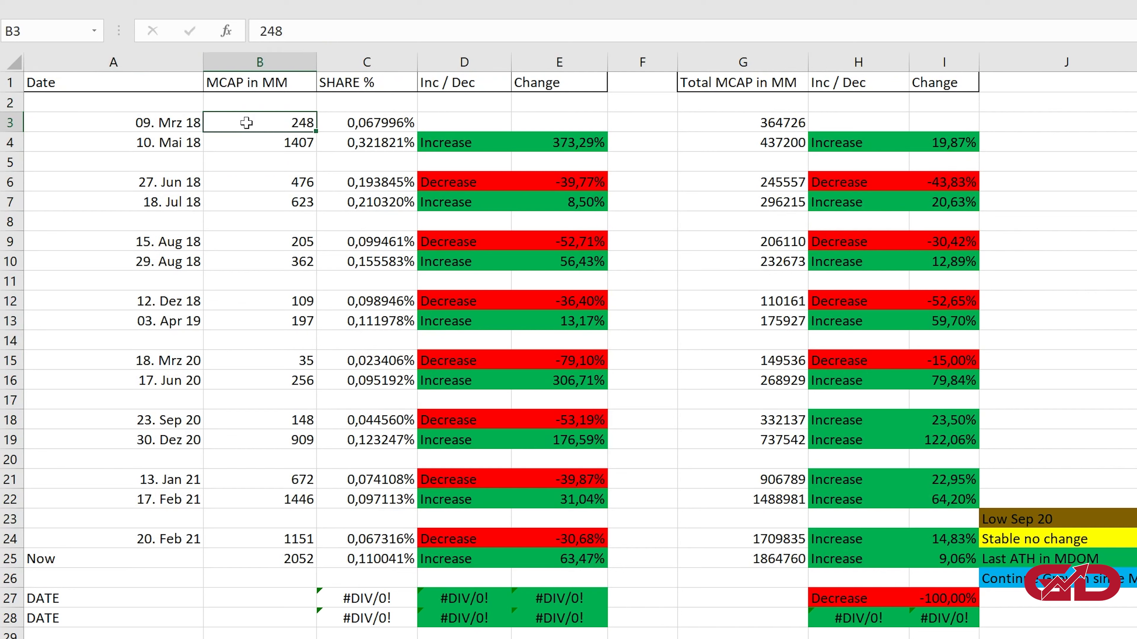
Step: Examine the 09. Mrz 18 row's market cap, share formula and total market cap together with their column headings
left_click(298, 84)
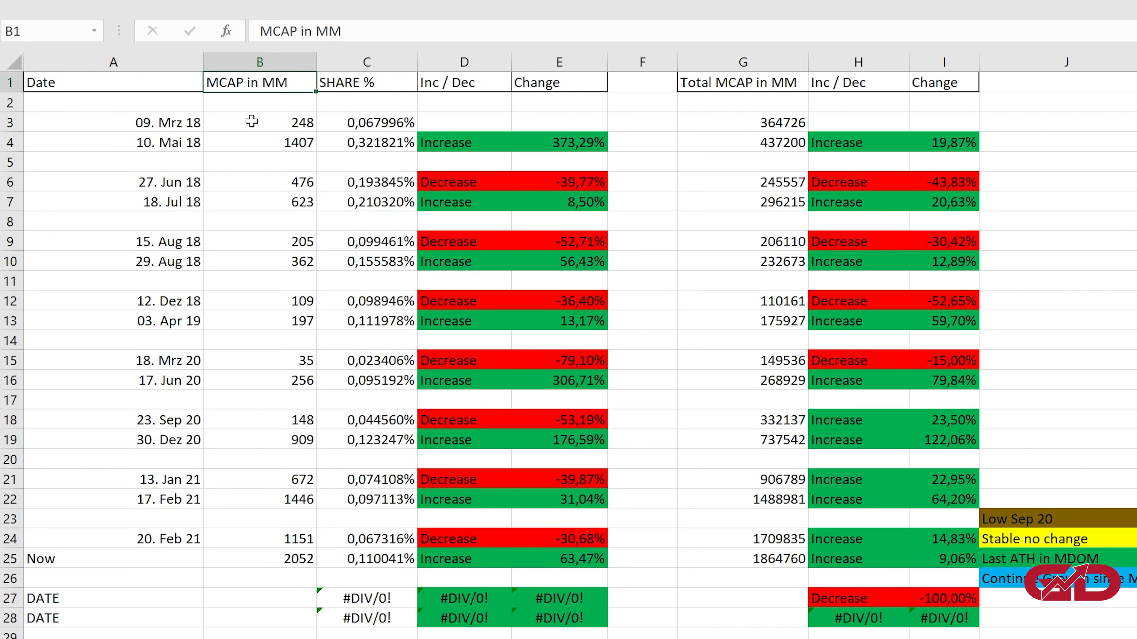
left_click(258, 129)
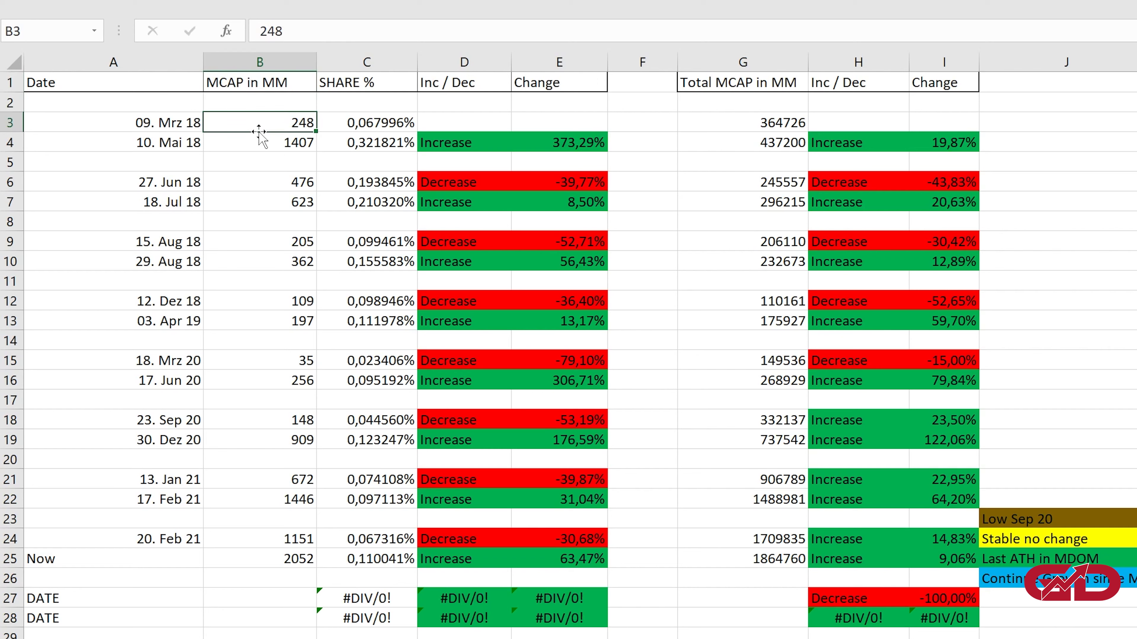
left_click(357, 122)
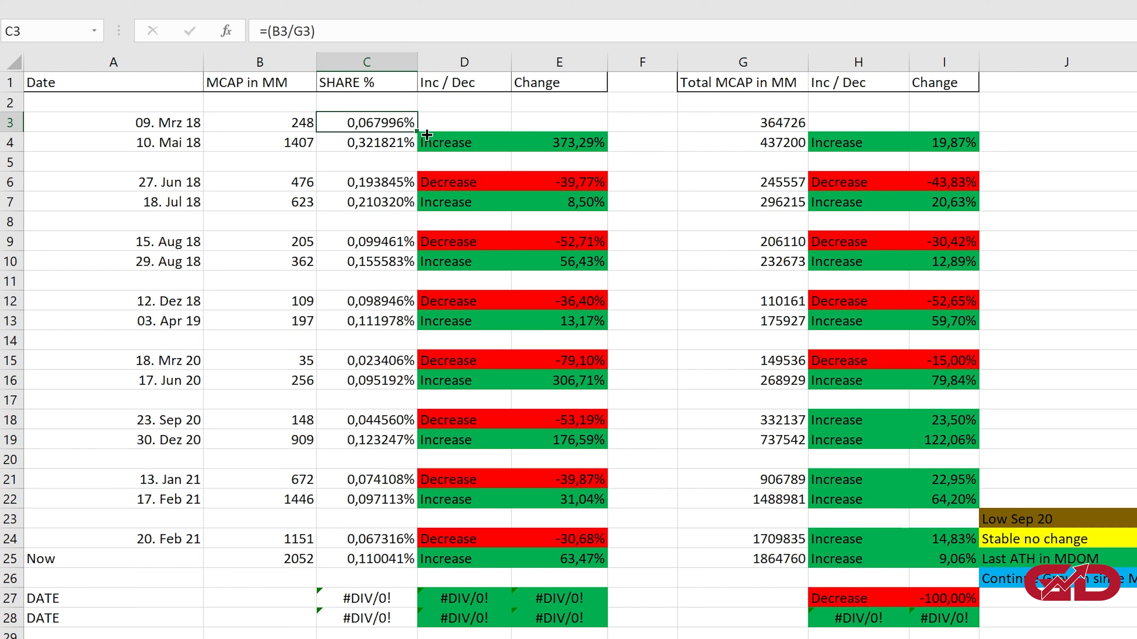
left_click(732, 123)
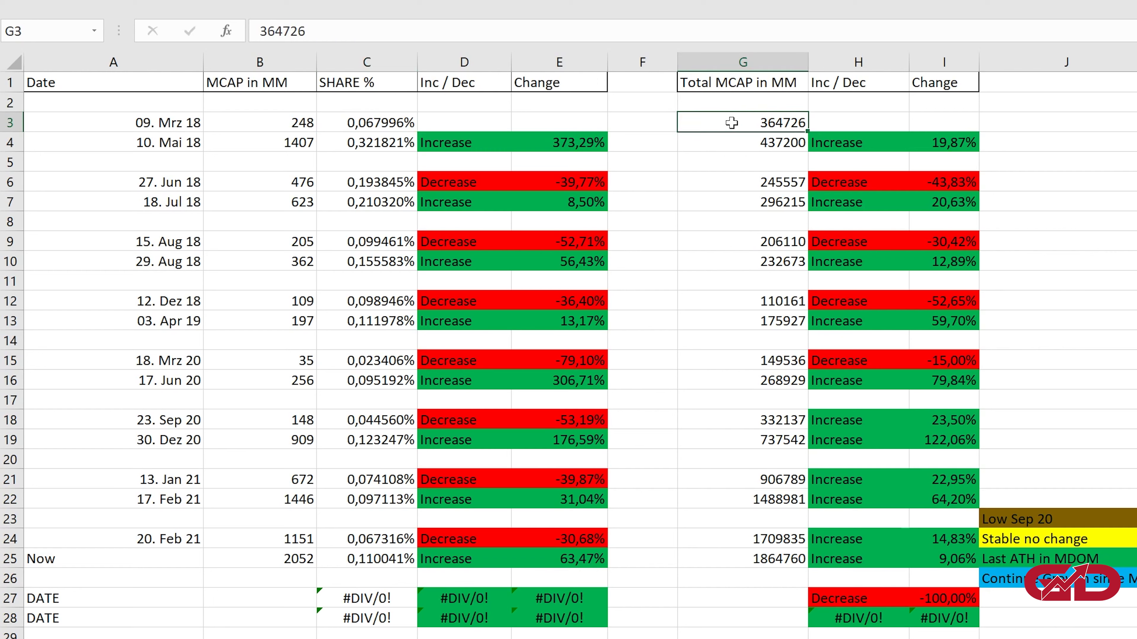
left_click(751, 88)
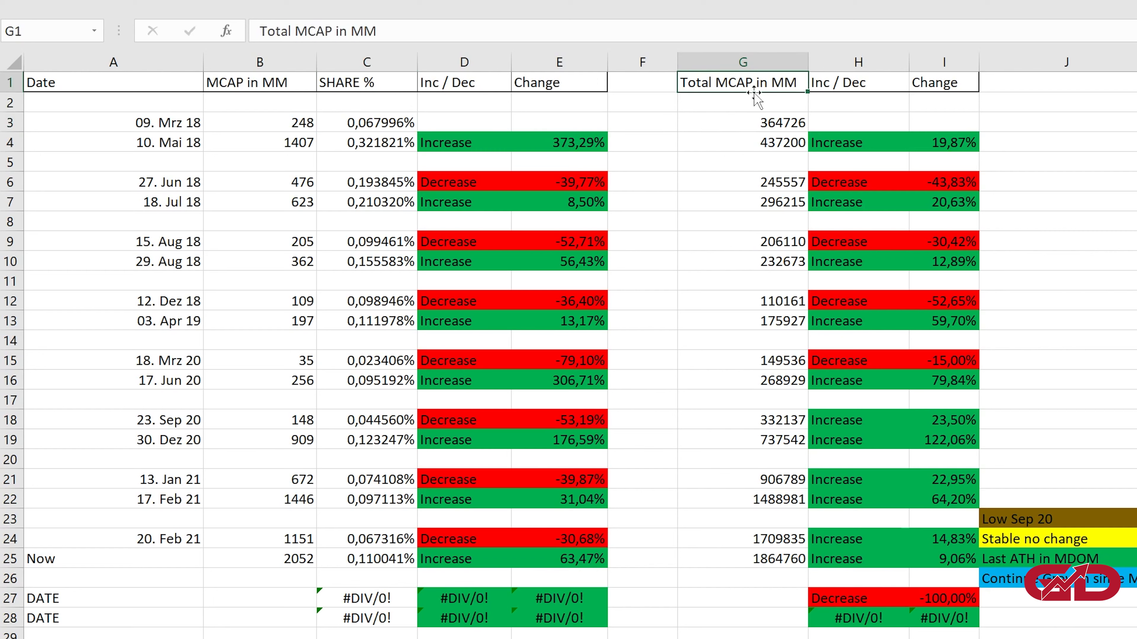
left_click(749, 127)
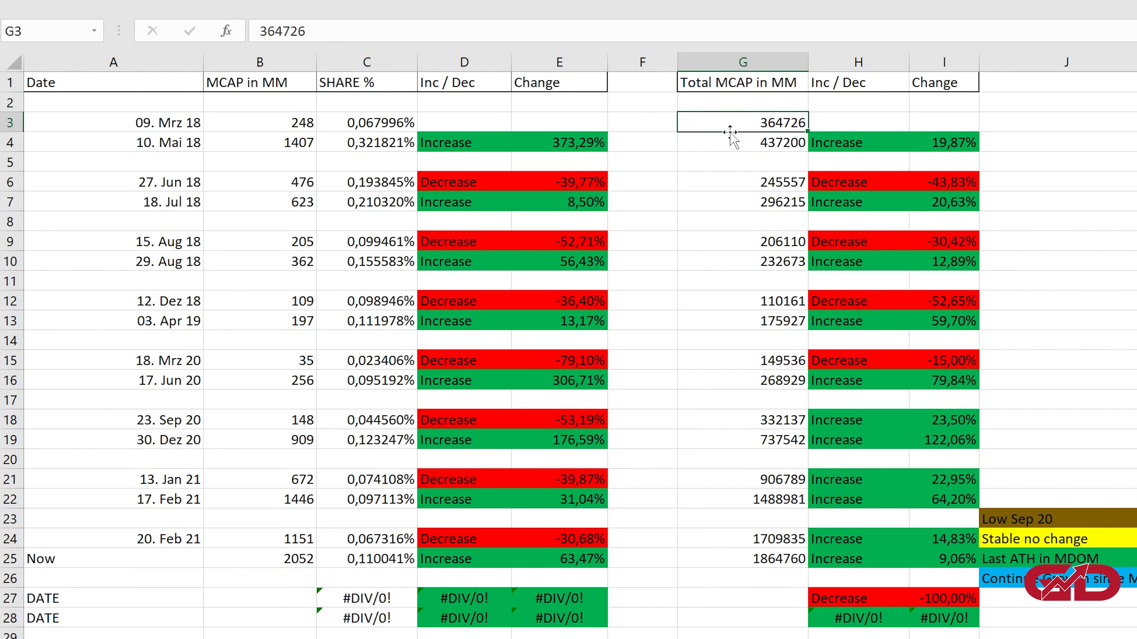
Step: Examine the 10. Mai 18 row's market cap and share, comparing the share with the previous date and checking its change formula
left_click(141, 144)
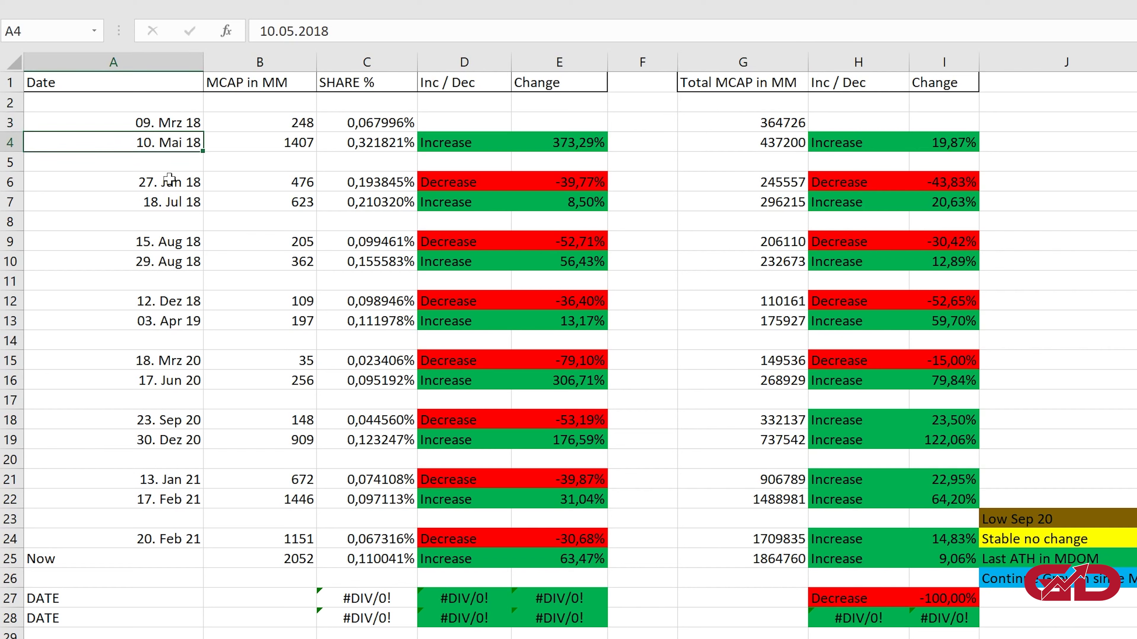
left_click(254, 144)
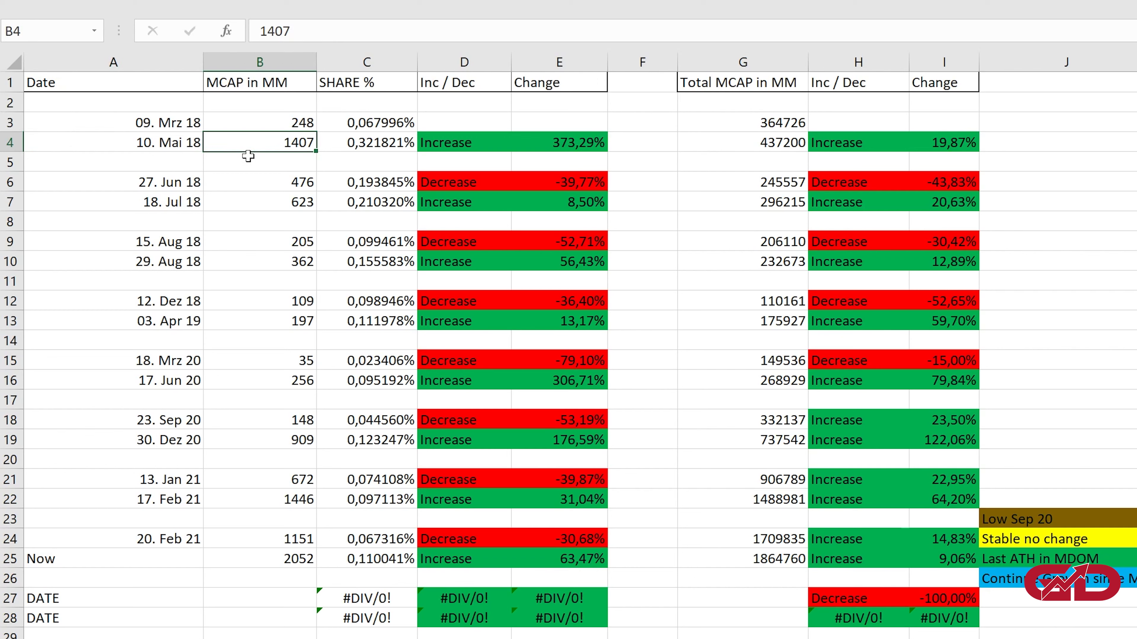
left_click(355, 142)
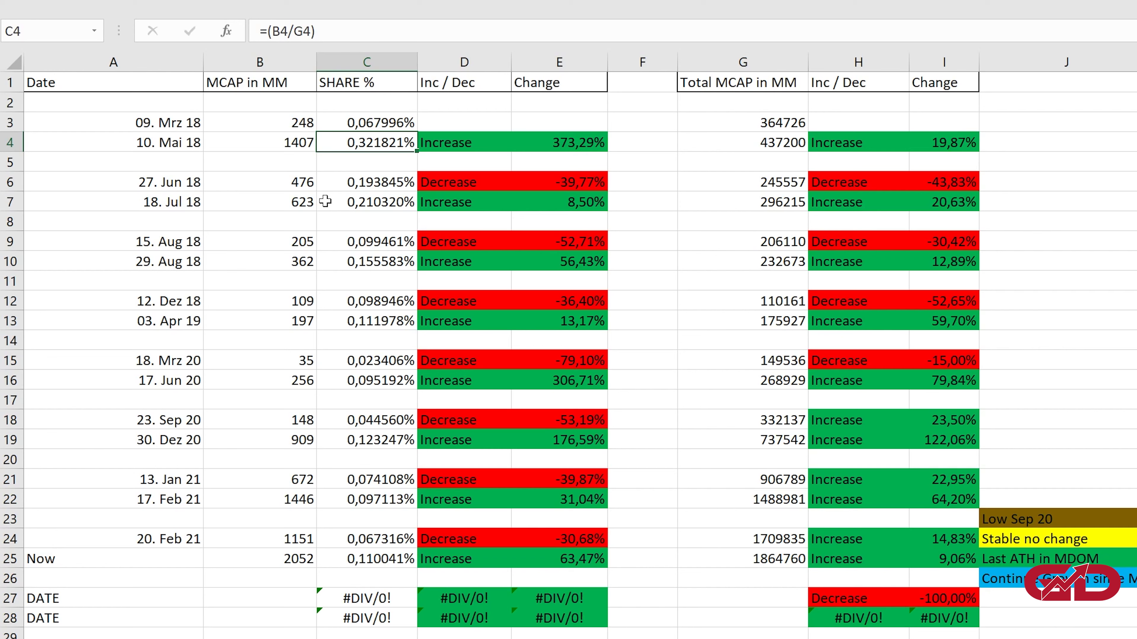
left_click(368, 122)
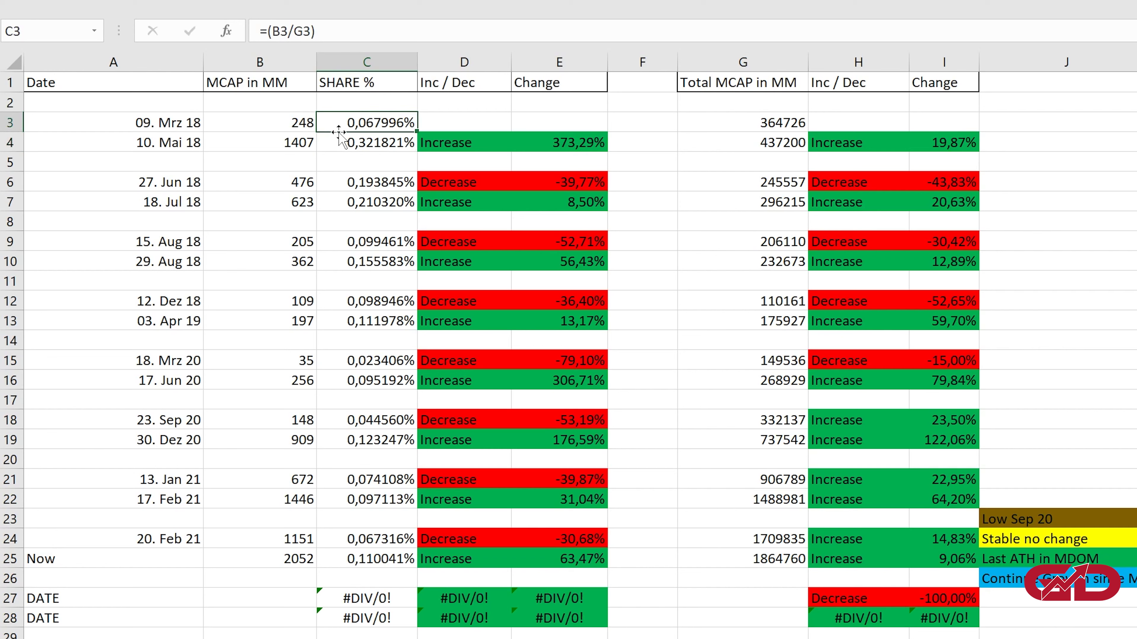
left_click(333, 144)
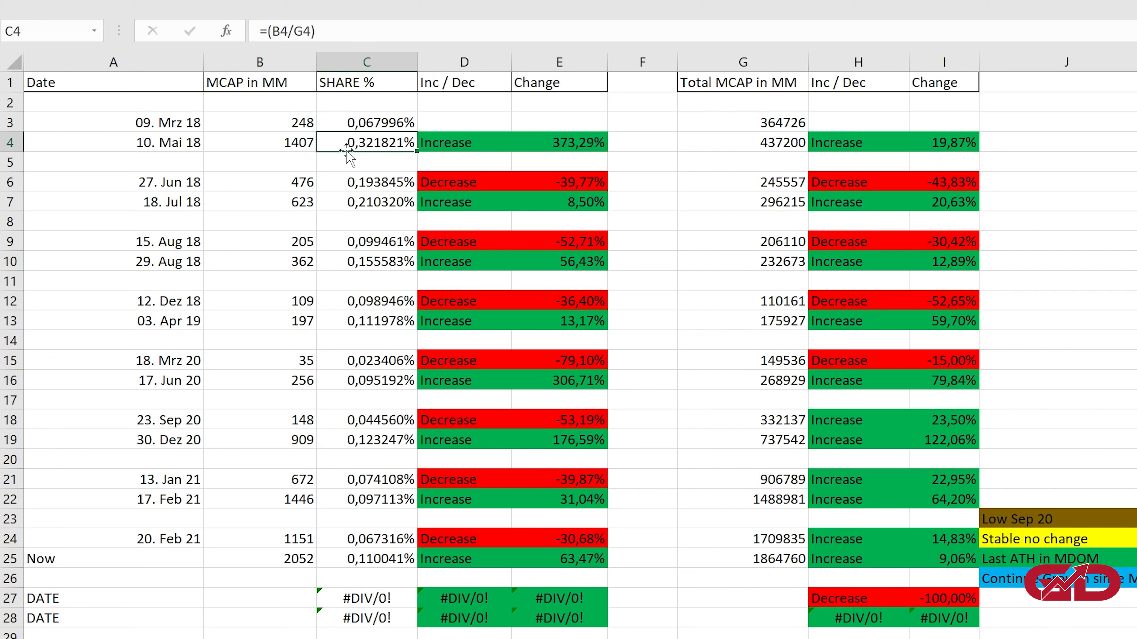
left_click(475, 145)
left_click(542, 144)
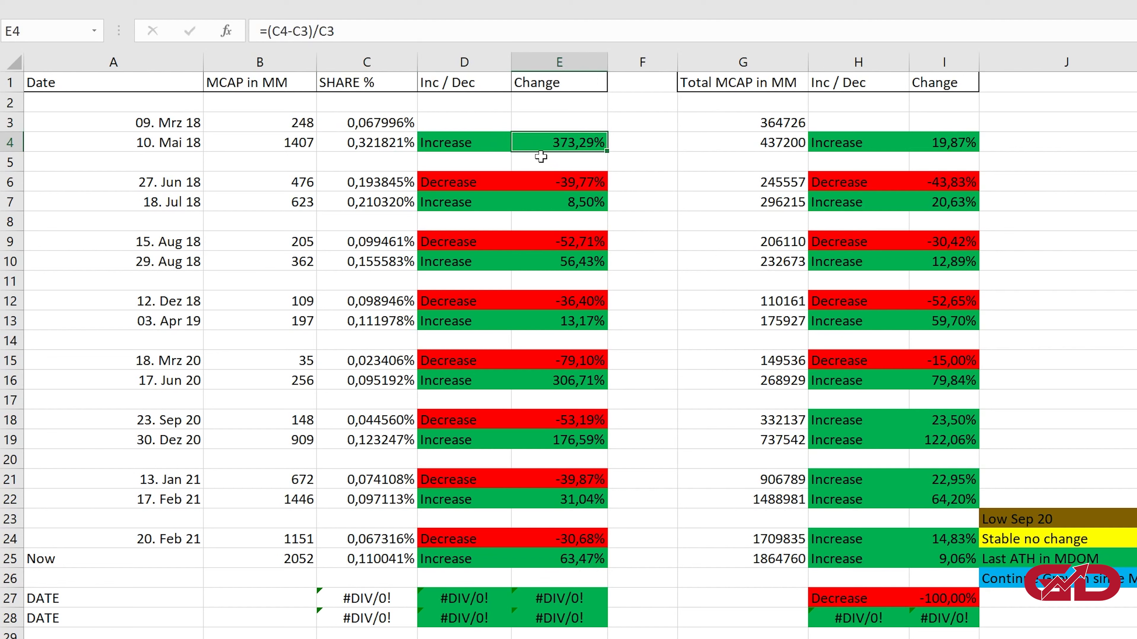
Step: Compare the total market cap of the first two dates and check the increase status and change formula for 10. Mai 18
left_click_drag(729, 120, 952, 138)
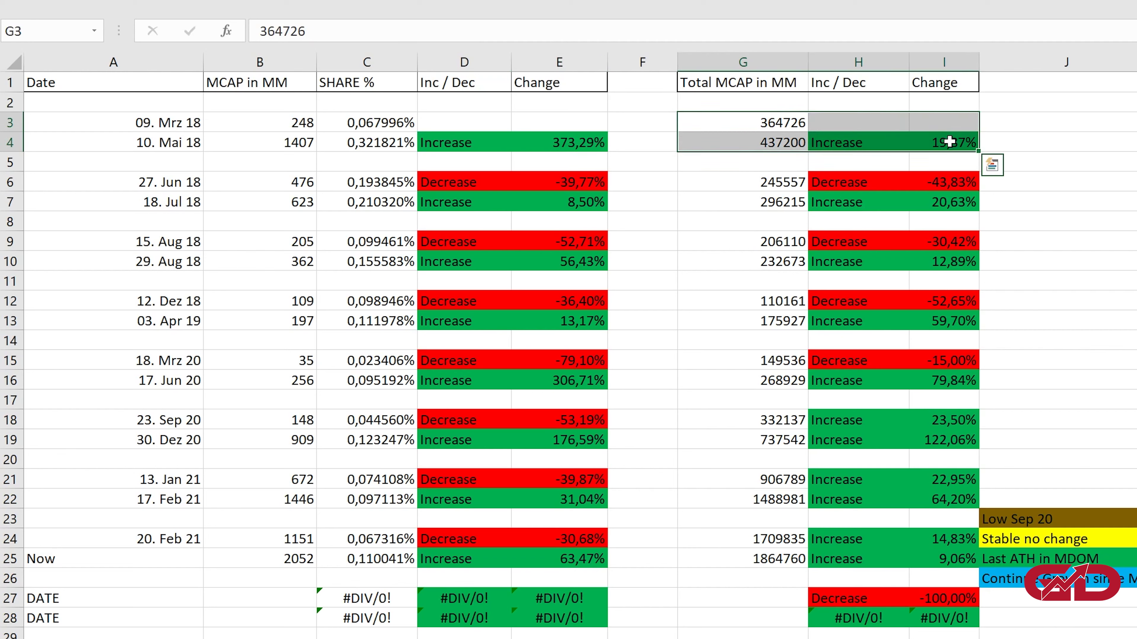
left_click(733, 121)
left_click(752, 141)
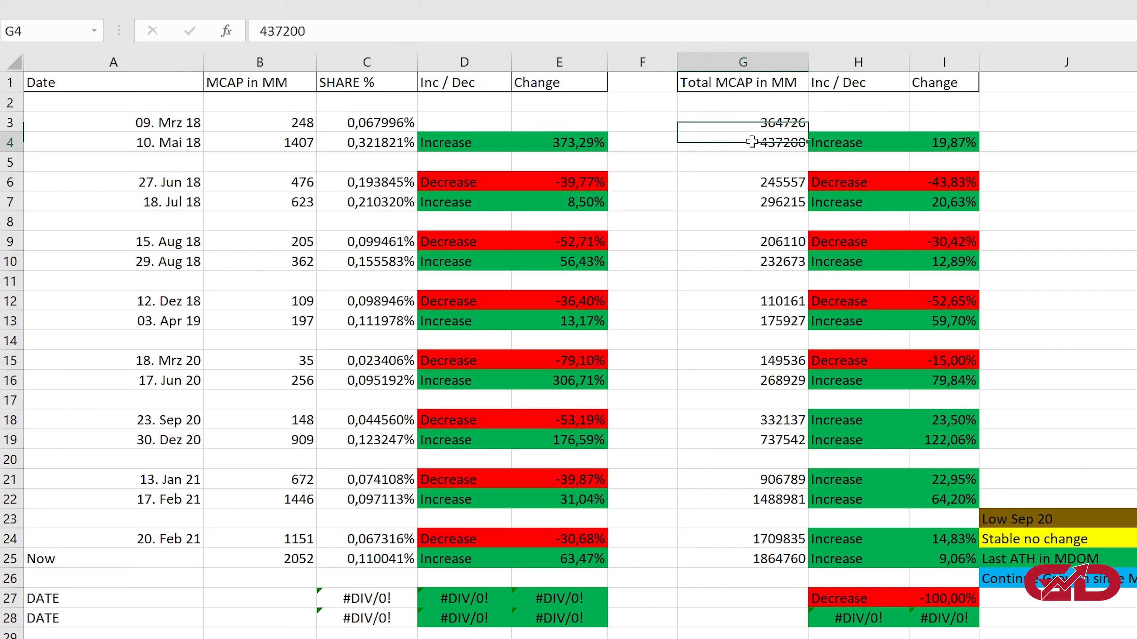
left_click(853, 143)
left_click(934, 143)
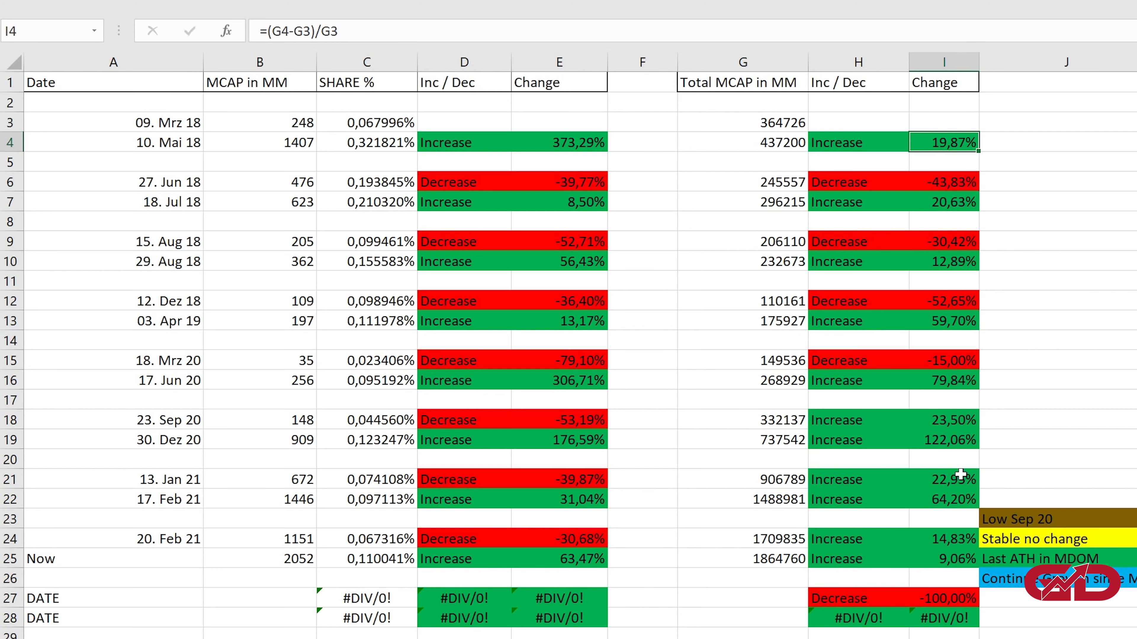
Step: Highlight the recorded data in A2:I25, and inspect the Low Sep 20 share among the end of 2021/2022 scenarios
left_click_drag(956, 561, 165, 99)
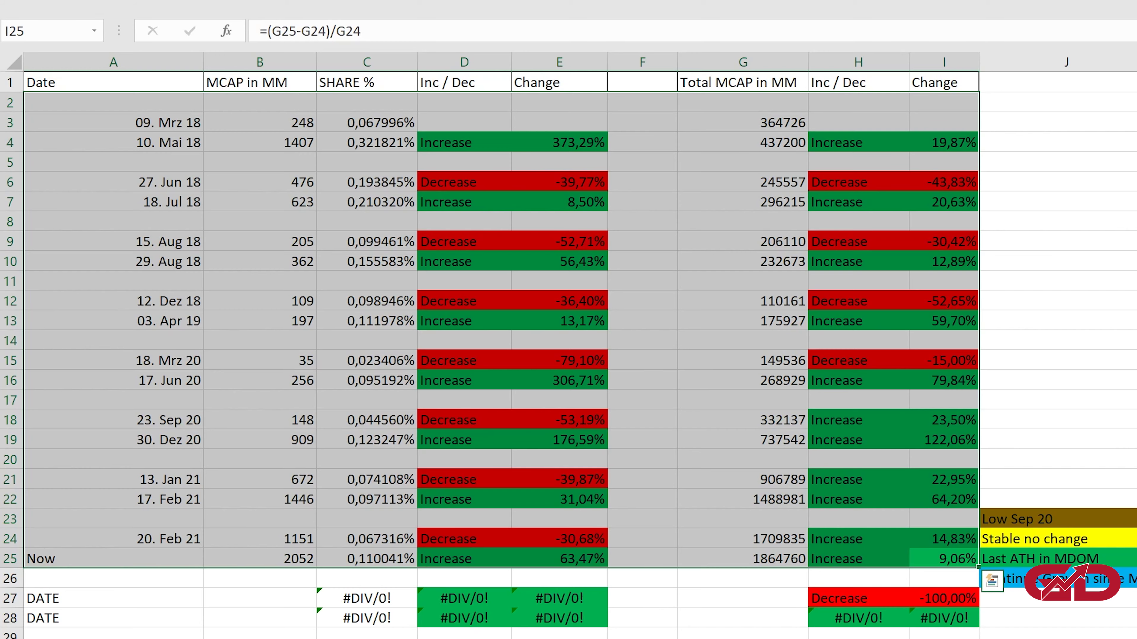
left_click(1074, 634)
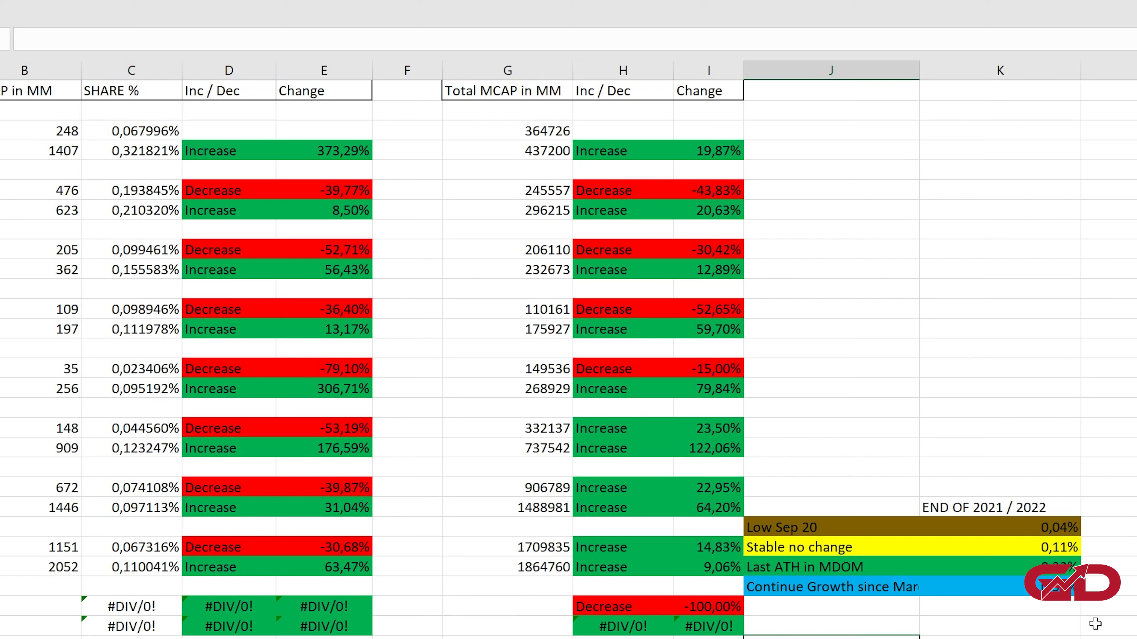
left_click(988, 533)
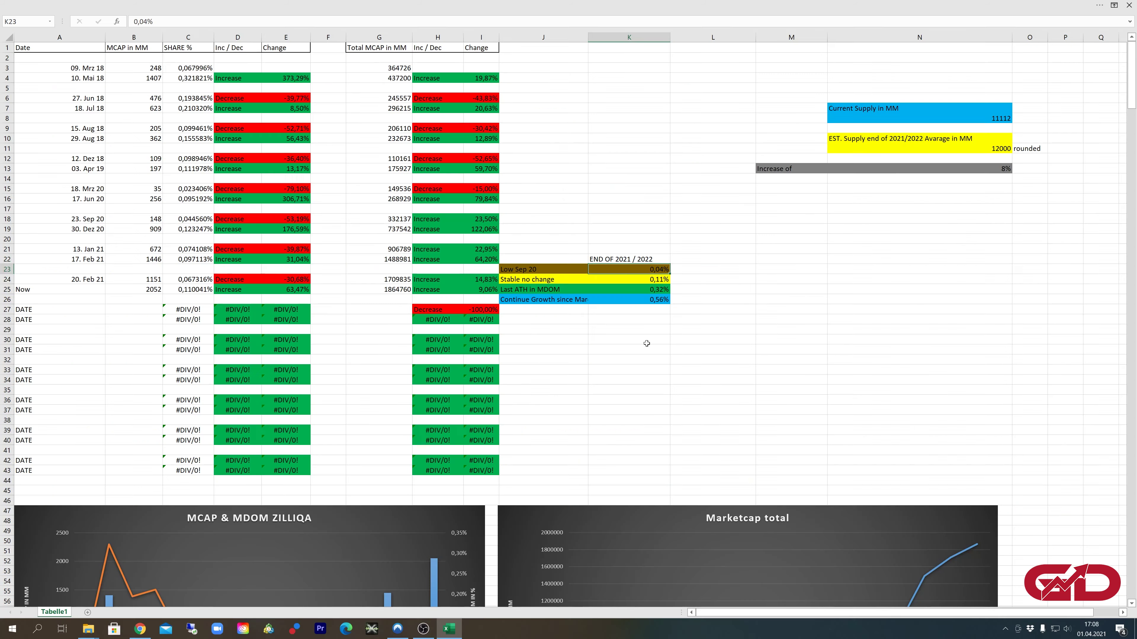
Step: Compare the date, market cap and share data in A3:C24 with the MCAP & MDOM ZILLIQA chart
scroll(647, 343, "down", 5)
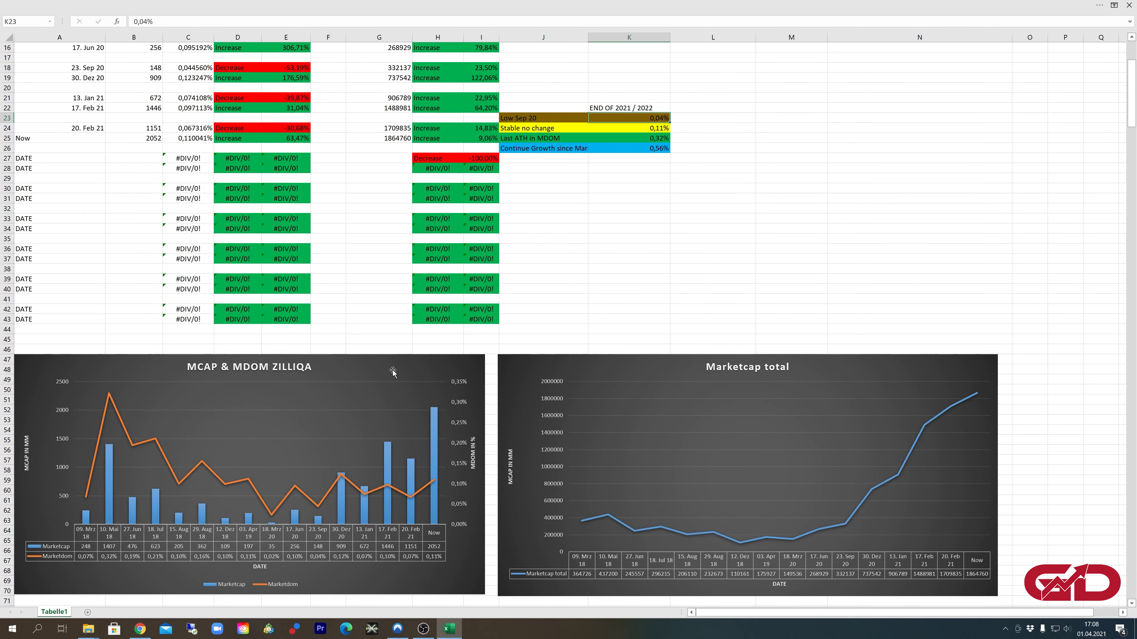
left_click(344, 369)
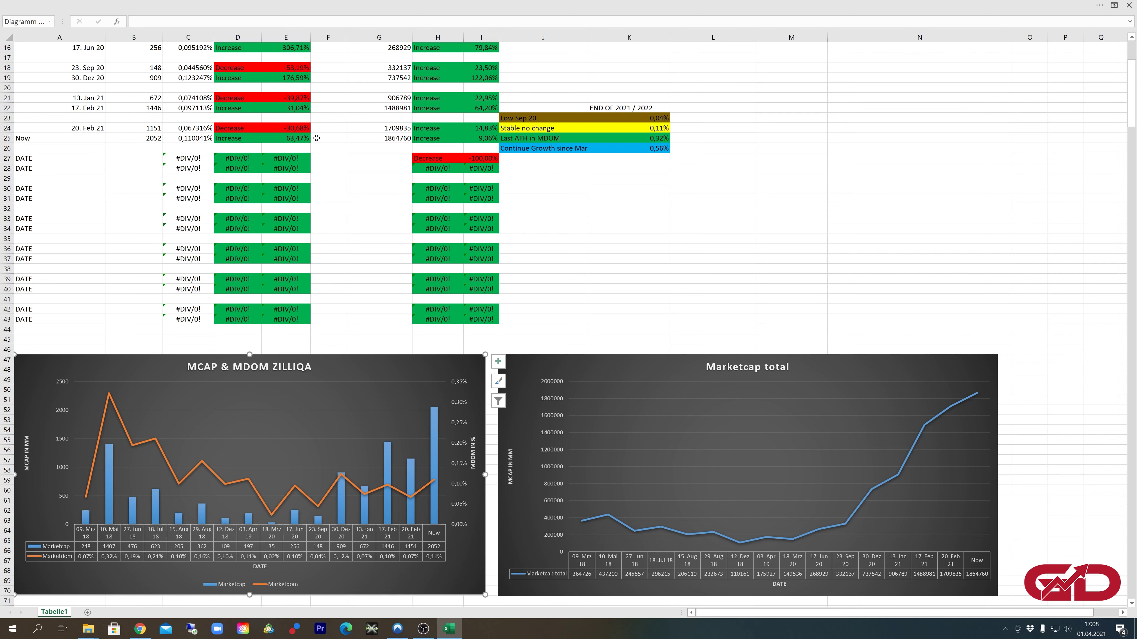
scroll(148, 159, "up", 5)
left_click_drag(75, 68, 193, 282)
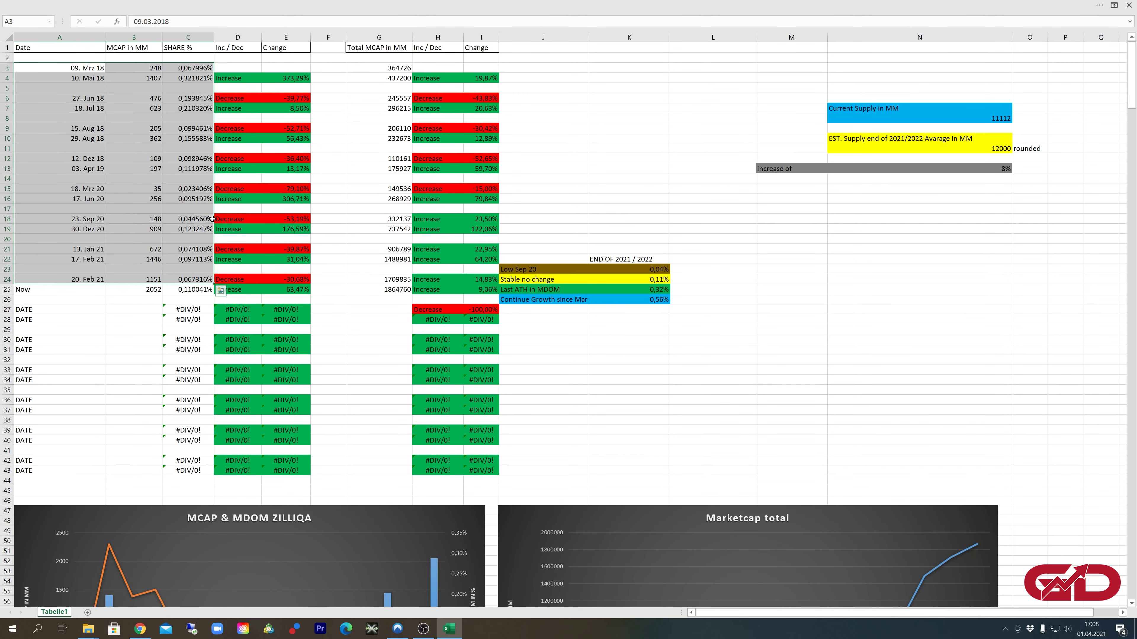
scroll(191, 210, "down", 2)
scroll(191, 210, "down", 3)
left_click(347, 367)
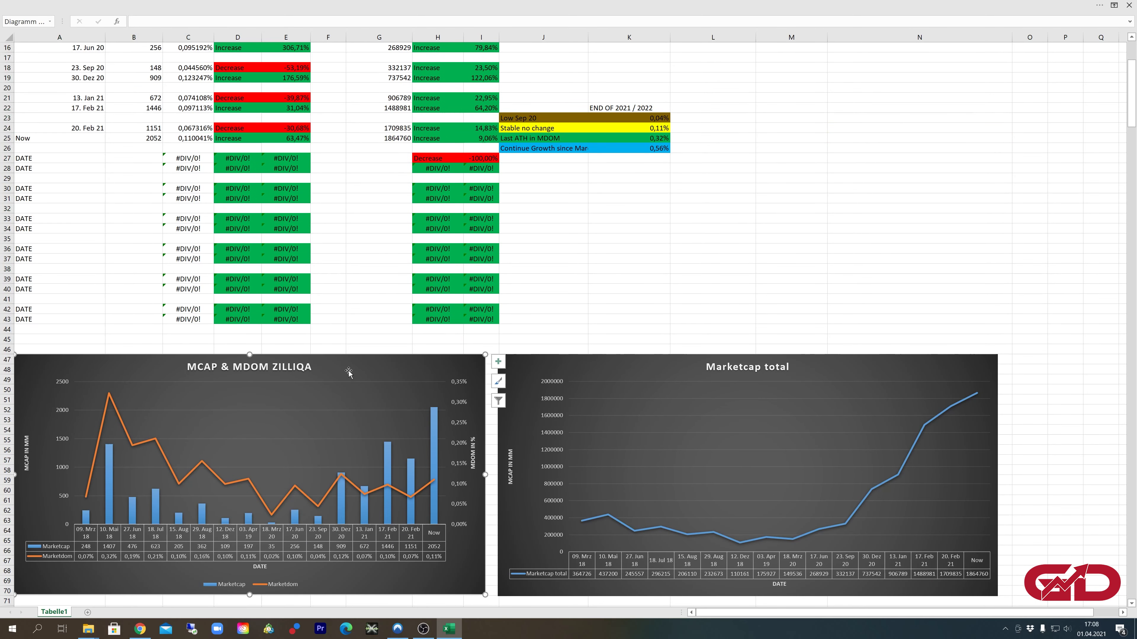
mouse_move(113, 469)
mouse_move(319, 507)
Step: Examine the Stable no change, Last ATH in MDOM and Continue Growth scenarios, including the growth calculation note and the chart's dominance peak
scroll(618, 238, "up", 2)
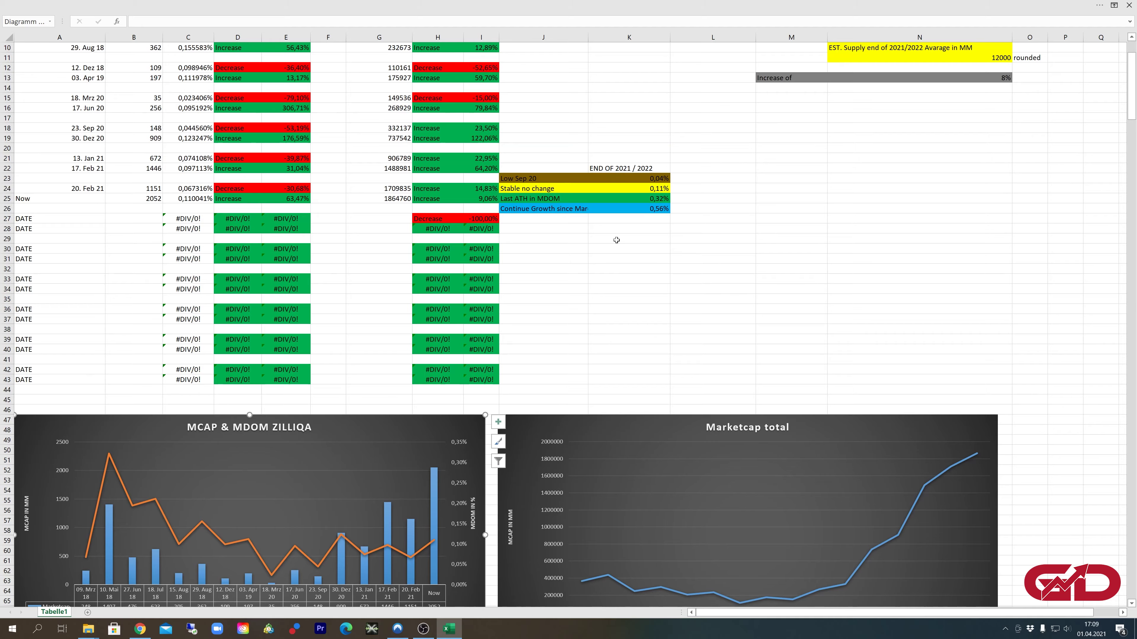
scroll(616, 242, "down", 1)
left_click(651, 159)
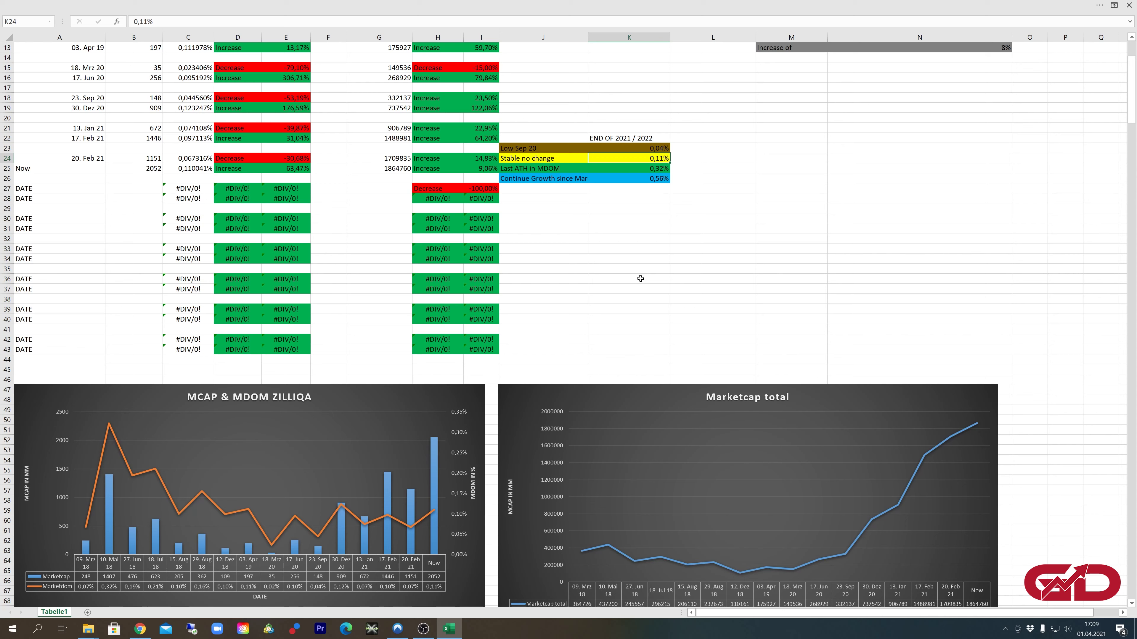
left_click(627, 170)
mouse_move(109, 423)
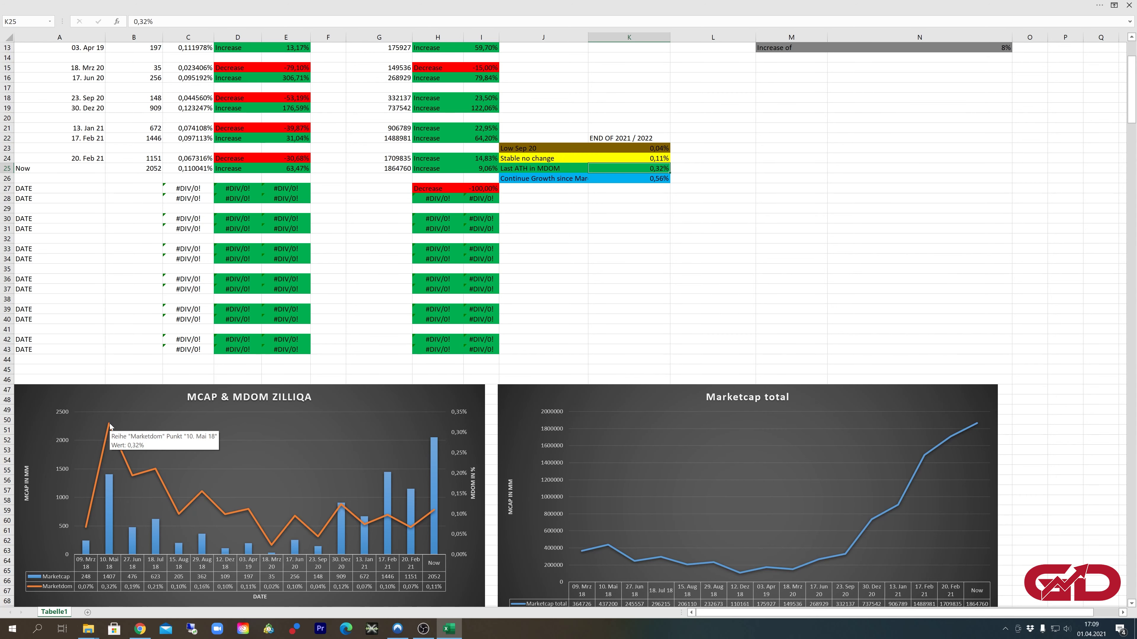
scroll(603, 326, "up", 4)
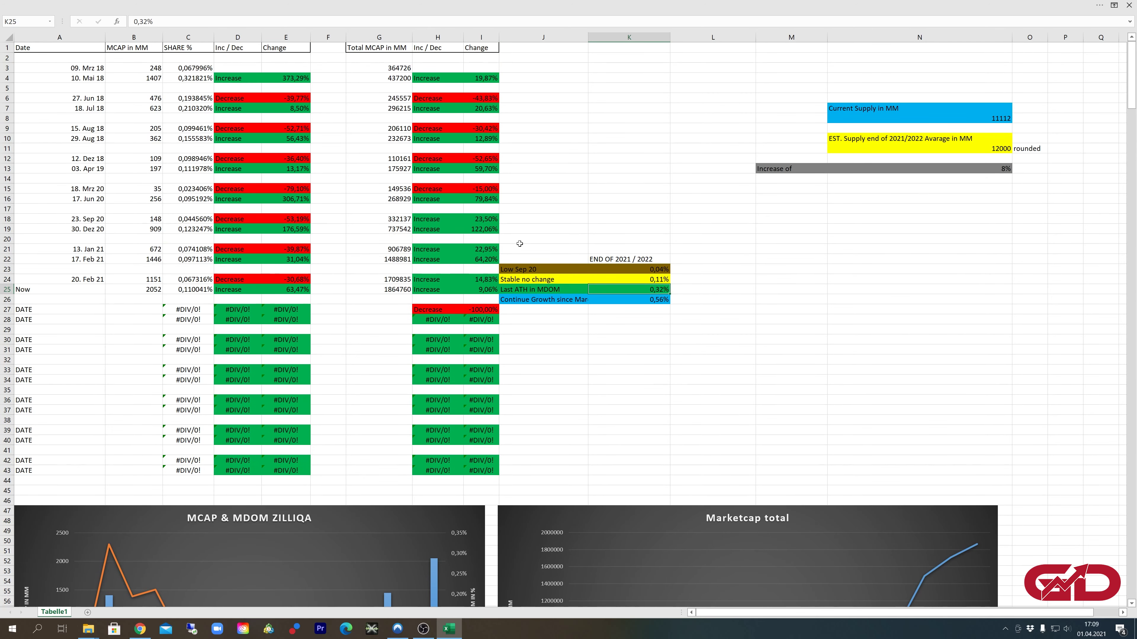
left_click(623, 300)
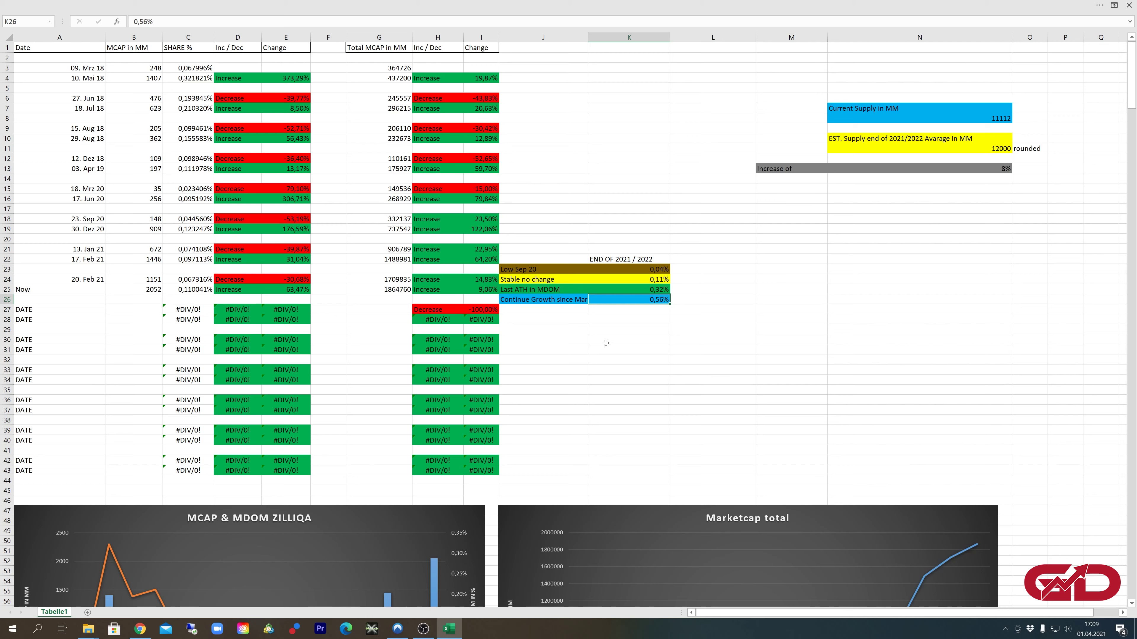
left_click(560, 299)
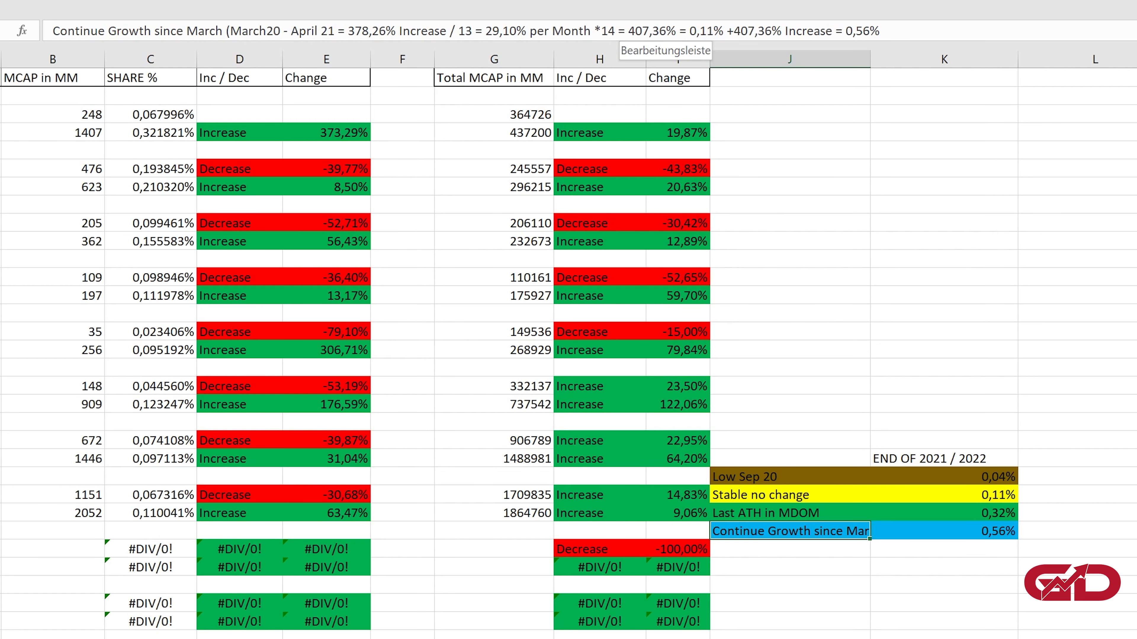
left_click(972, 530)
Step: Examine the current supply, the estimated end of 2021/2022 supply and the percentage increase between them
scroll(973, 531, "right", 3)
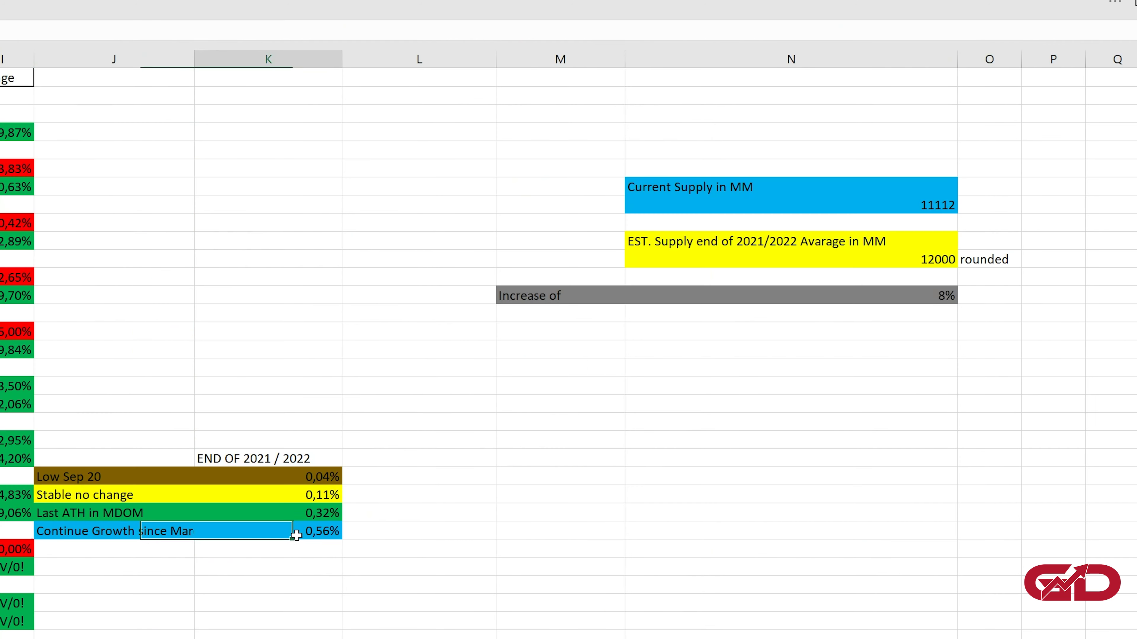
left_click_drag(546, 184, 850, 297)
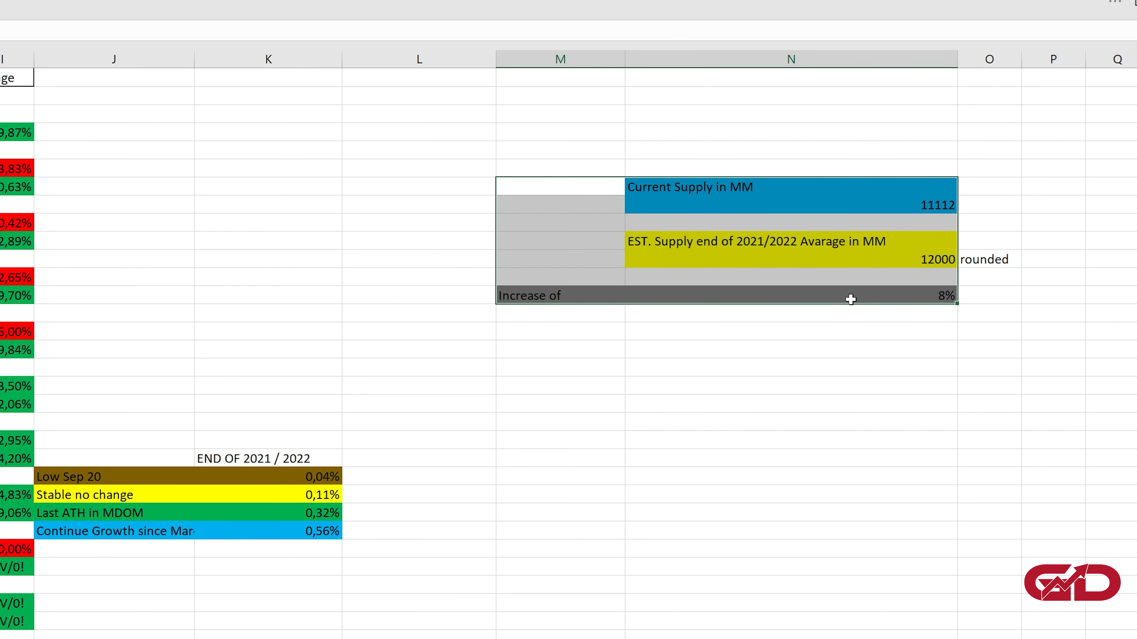
left_click(850, 191)
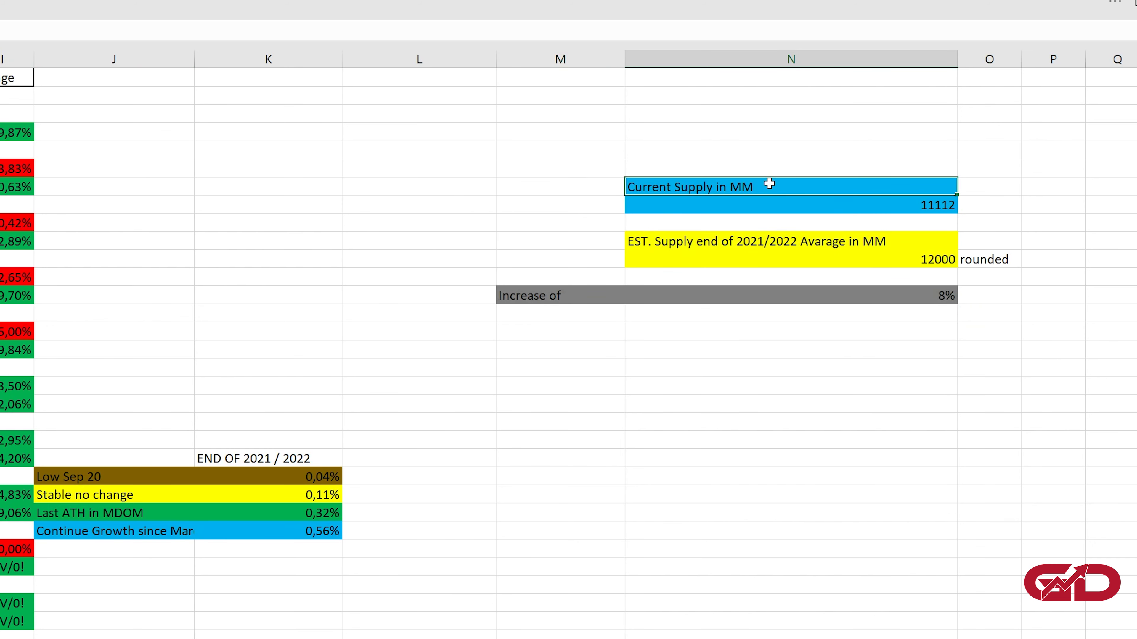
left_click(900, 203)
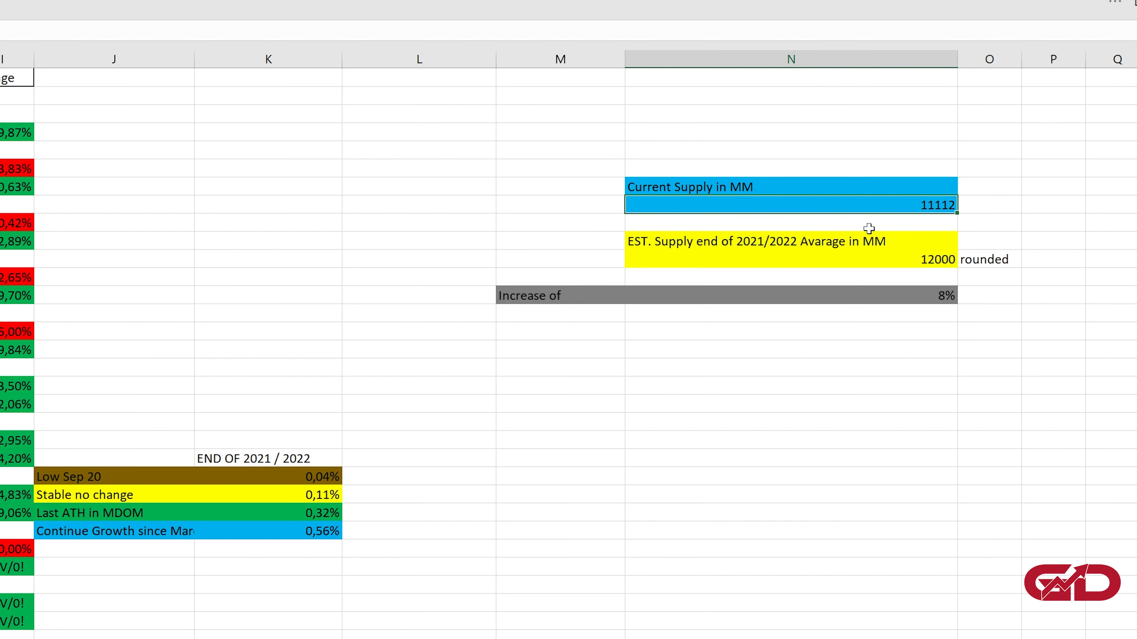
left_click(874, 262)
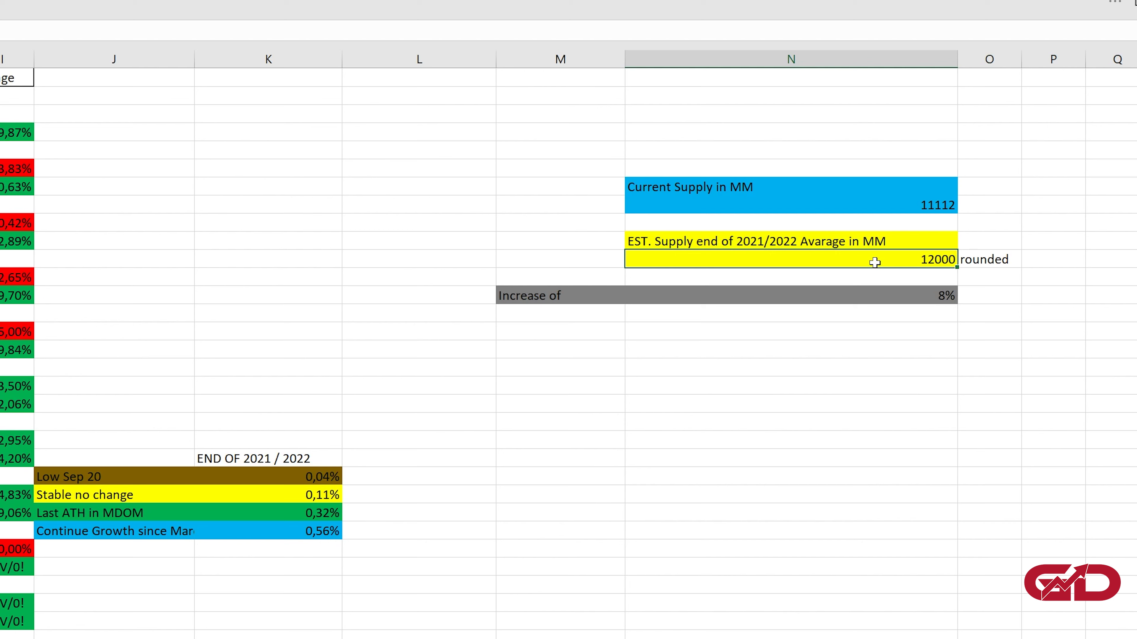
left_click(549, 297)
scroll(774, 317, "down", 2)
left_click(824, 325)
scroll(876, 319, "up", 2)
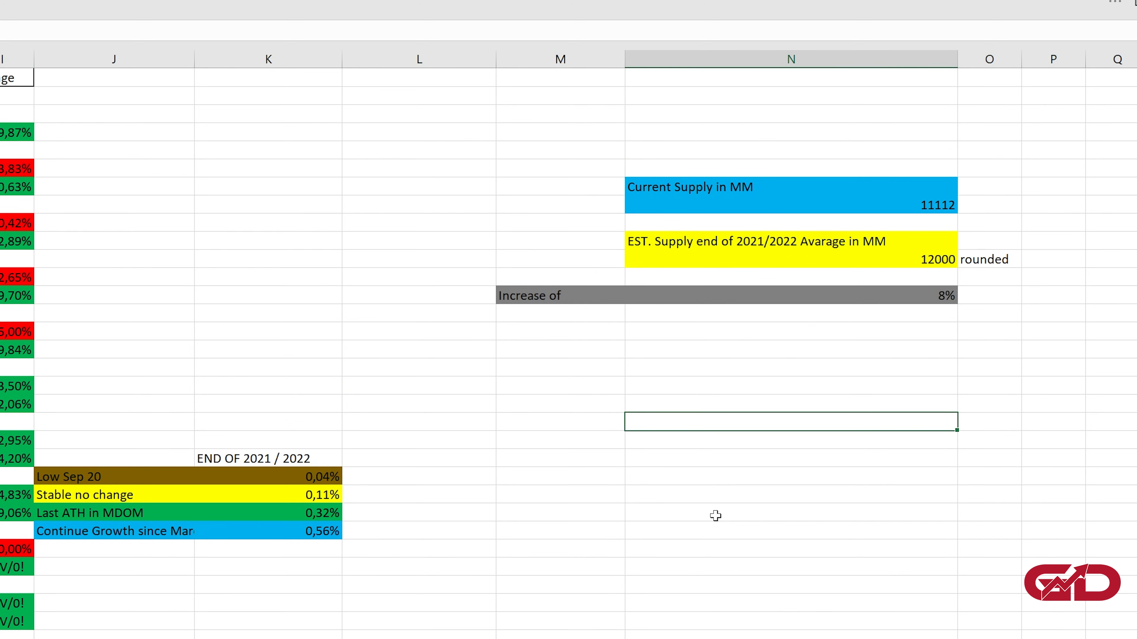
Step: Inspect the estimated 2021-2022 market cap note beneath the Marketcap total chart, beside the price projection table
scroll(715, 516, "down", 15)
scroll(781, 378, "left", 2)
left_click(824, 321)
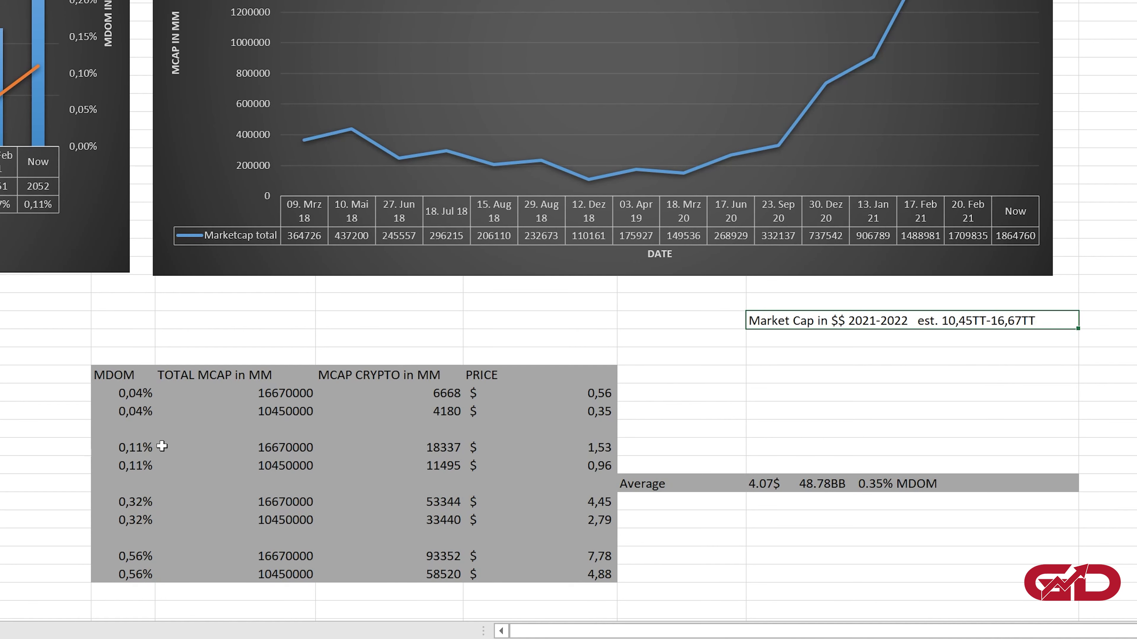
Step: Examine the price projection table's MDOM, total market cap, crypto market cap and price figures, plus the Average entry beside it
scroll(161, 445, "down", 1)
left_click_drag(118, 336, 598, 527)
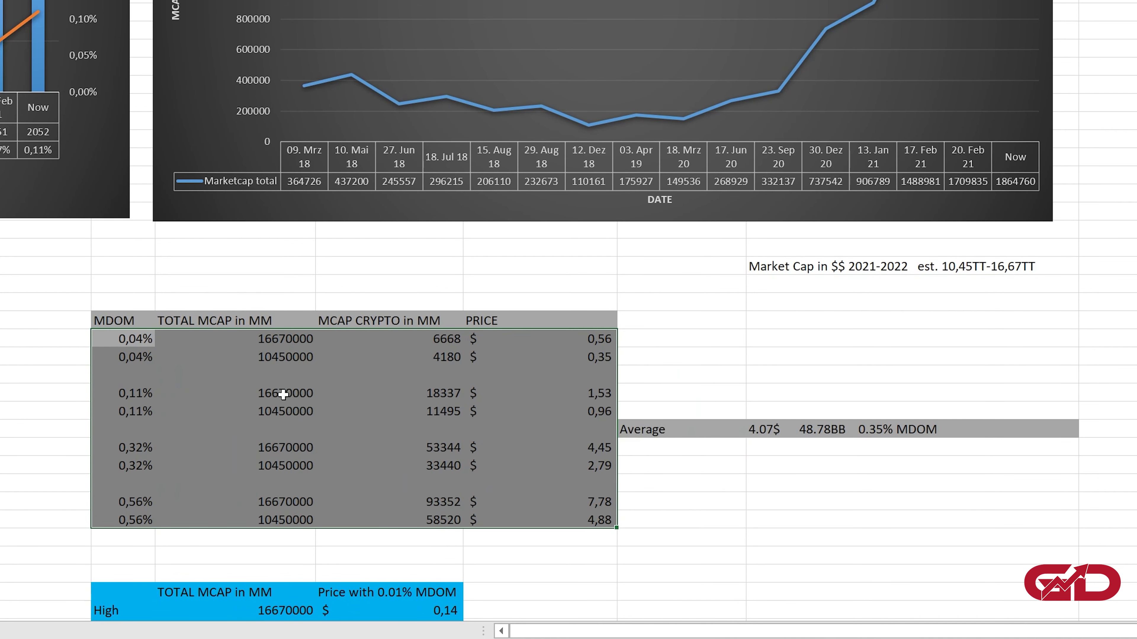
left_click(280, 343)
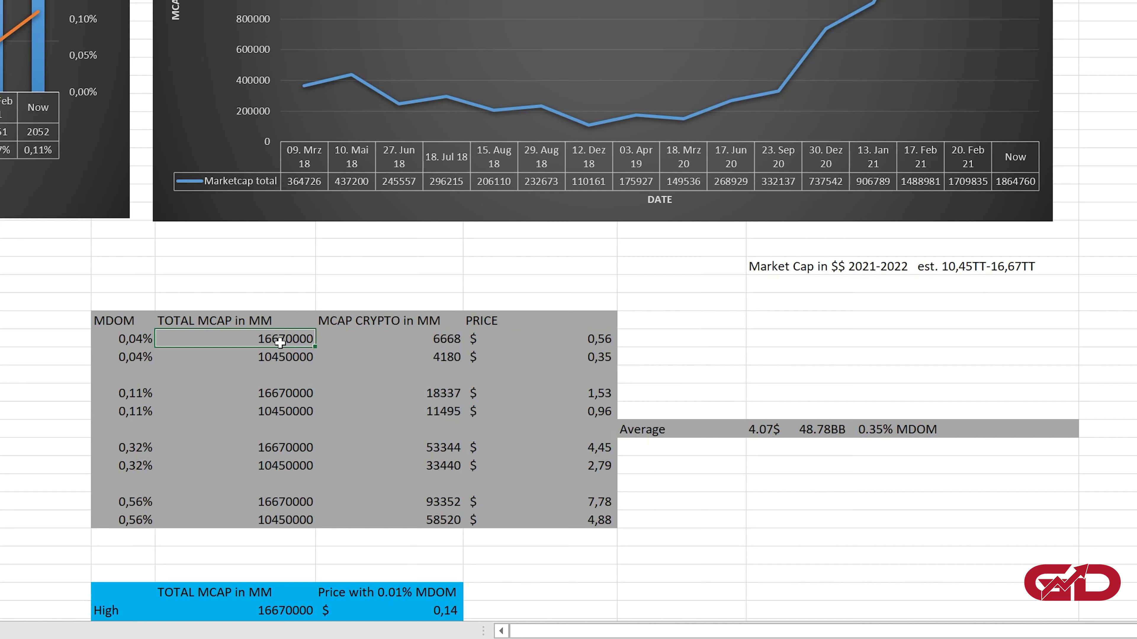
left_click(278, 360)
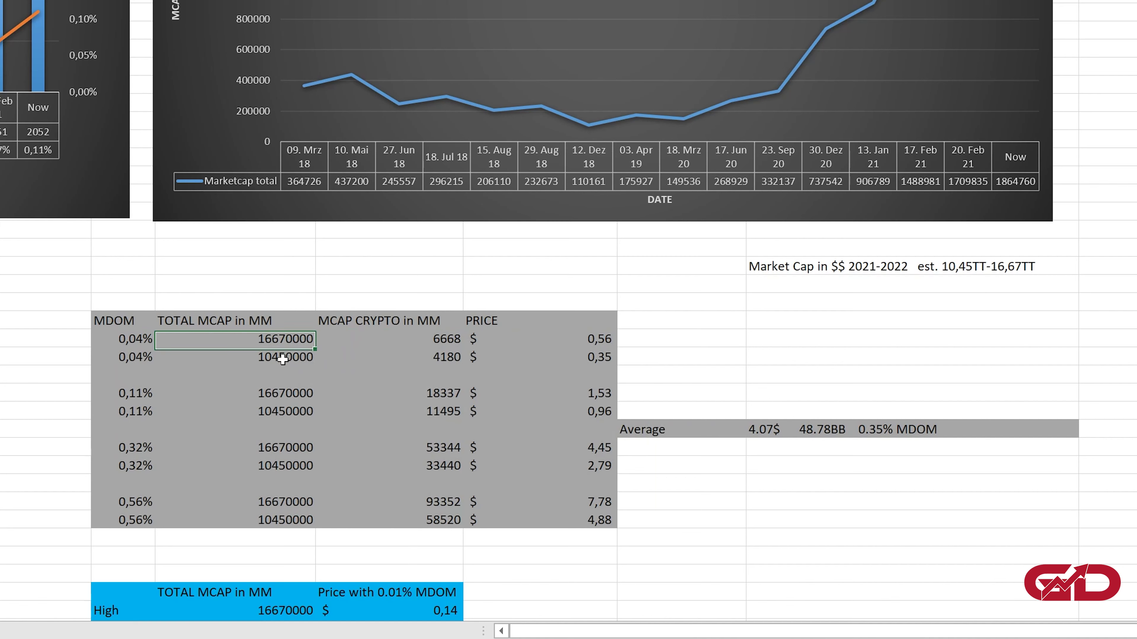
left_click(139, 341)
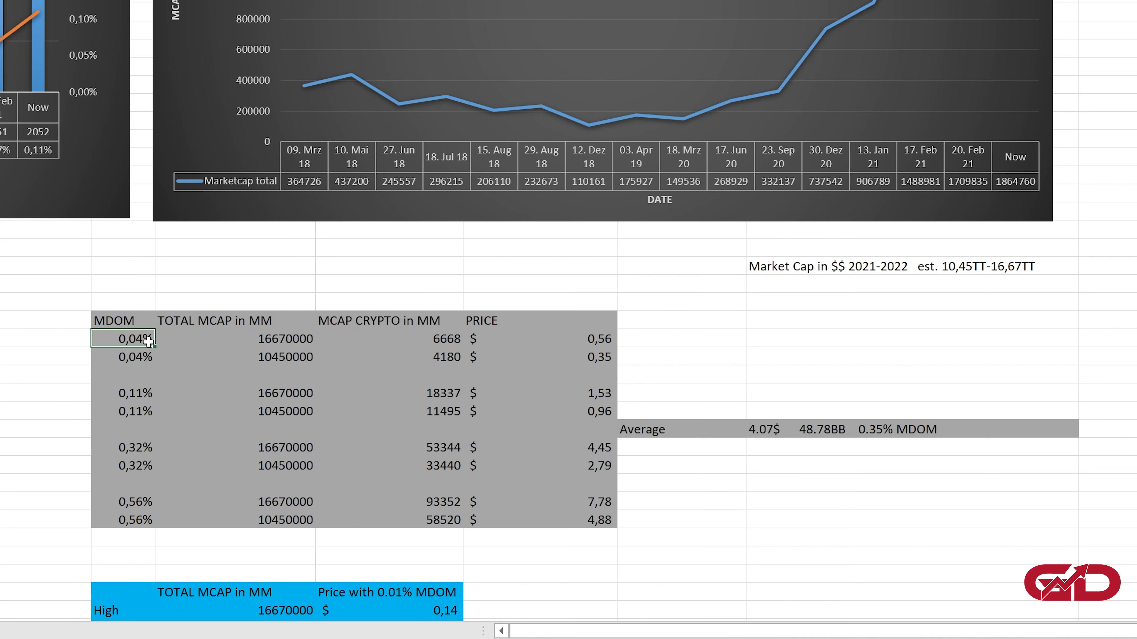
left_click(233, 343)
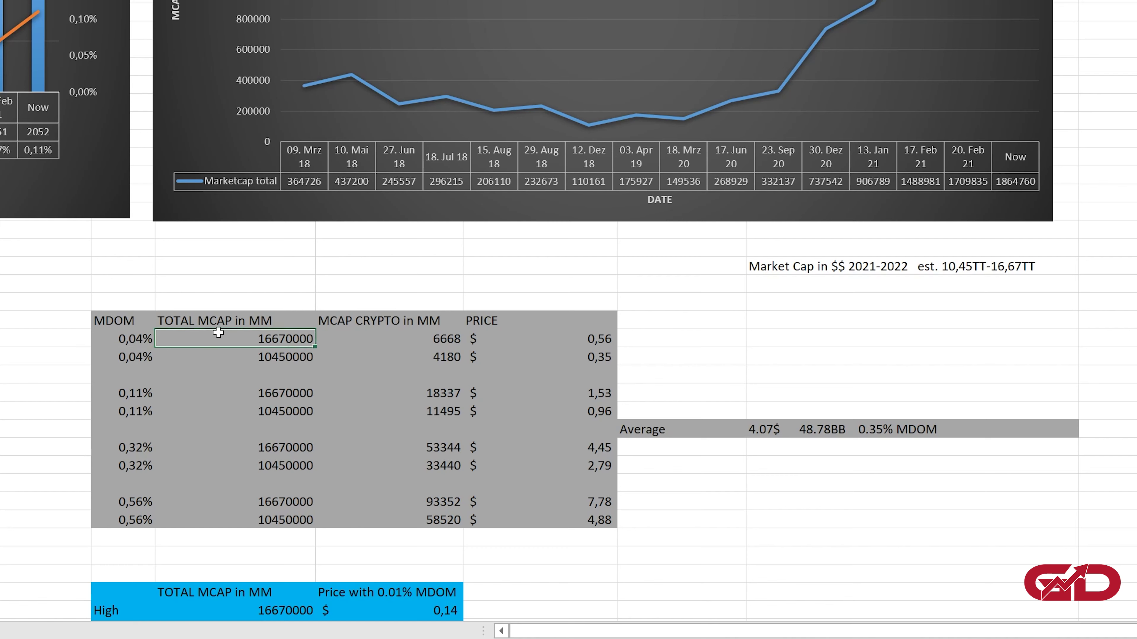
left_click(408, 340)
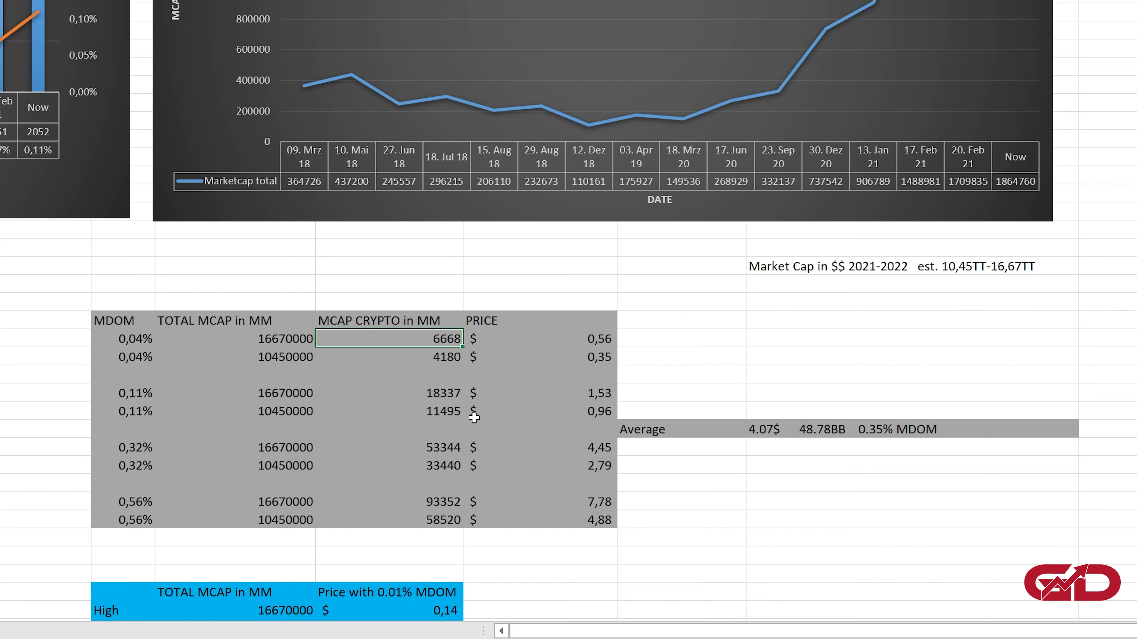
left_click(542, 338)
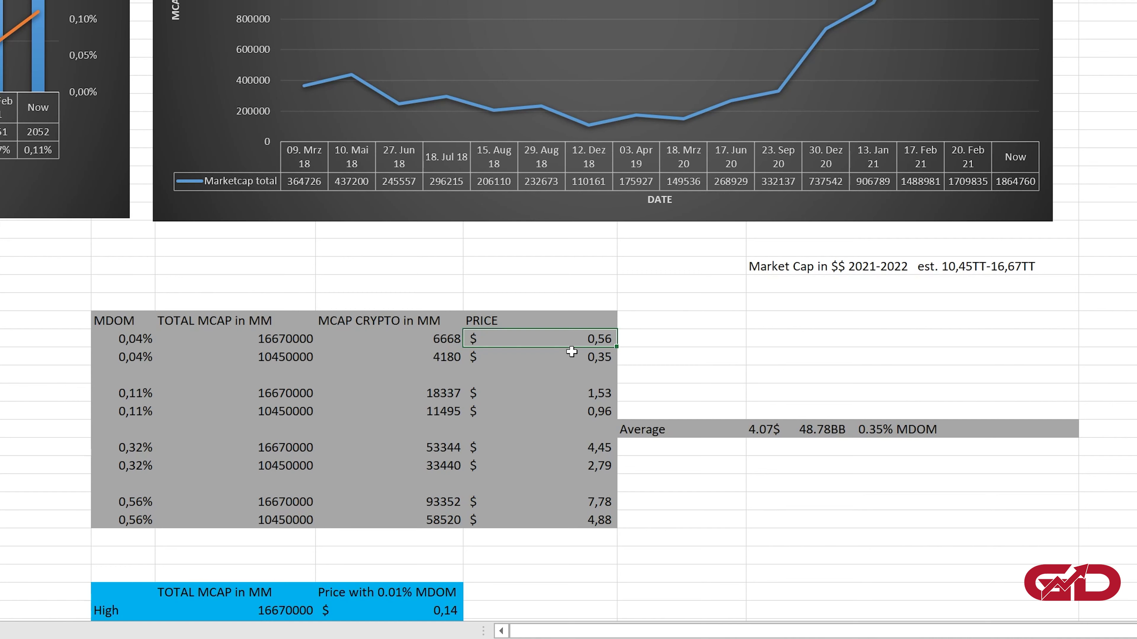
left_click_drag(549, 338, 130, 526)
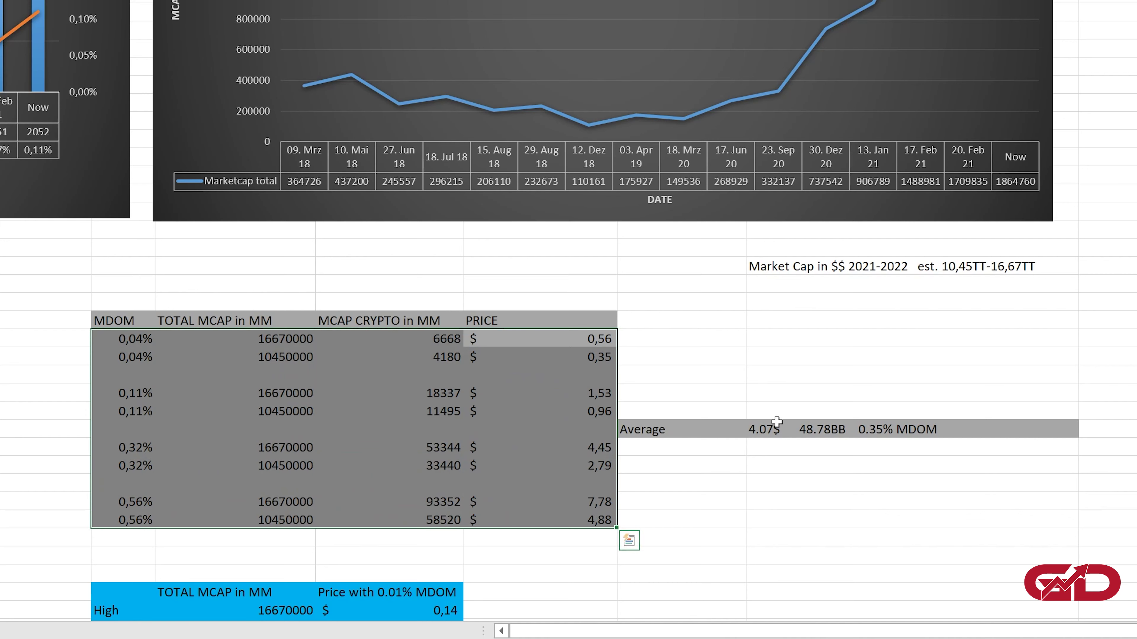
left_click(795, 431)
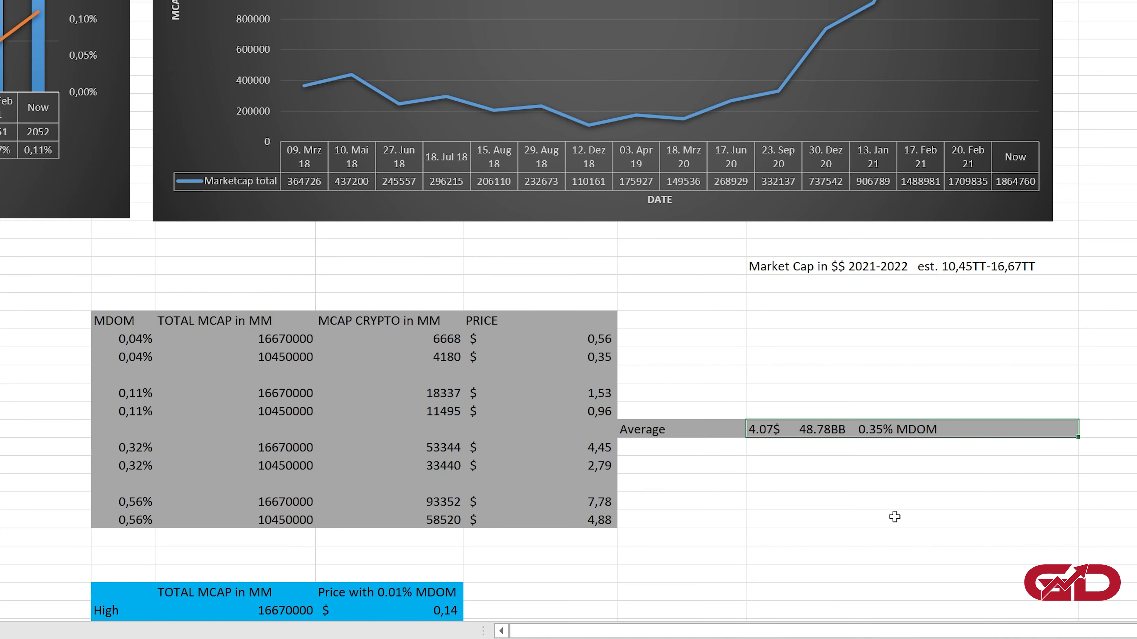
Step: Examine the blue Price with 0.01% MDOM table, including its High, Low and Average total market cap rows
scroll(787, 507, "down", 3)
left_click_drag(435, 490, 114, 428)
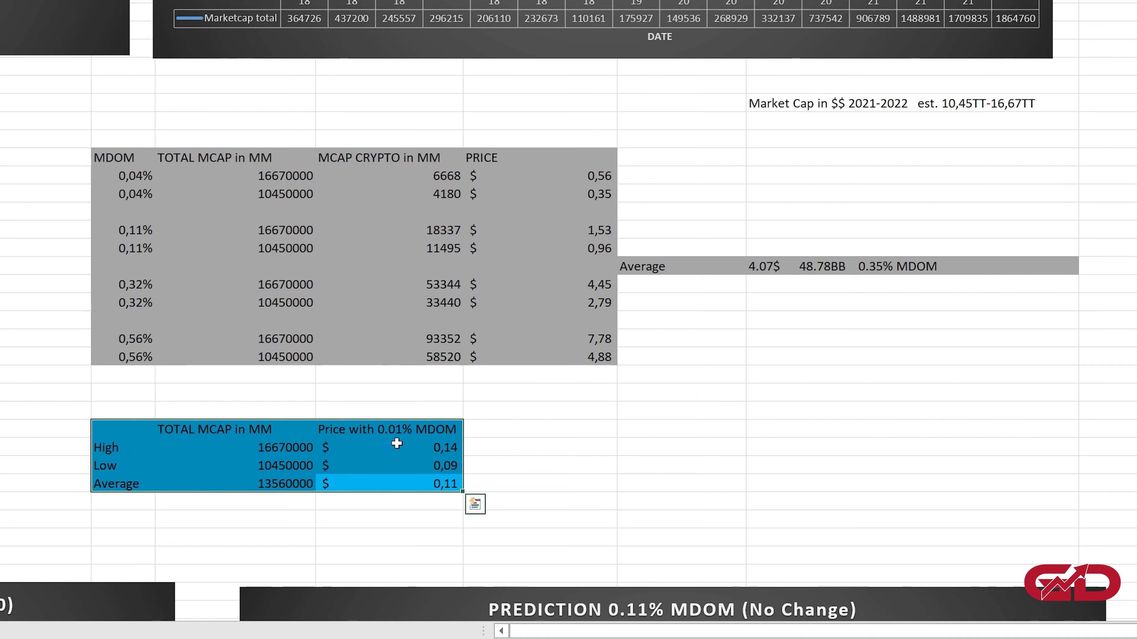
left_click(413, 433)
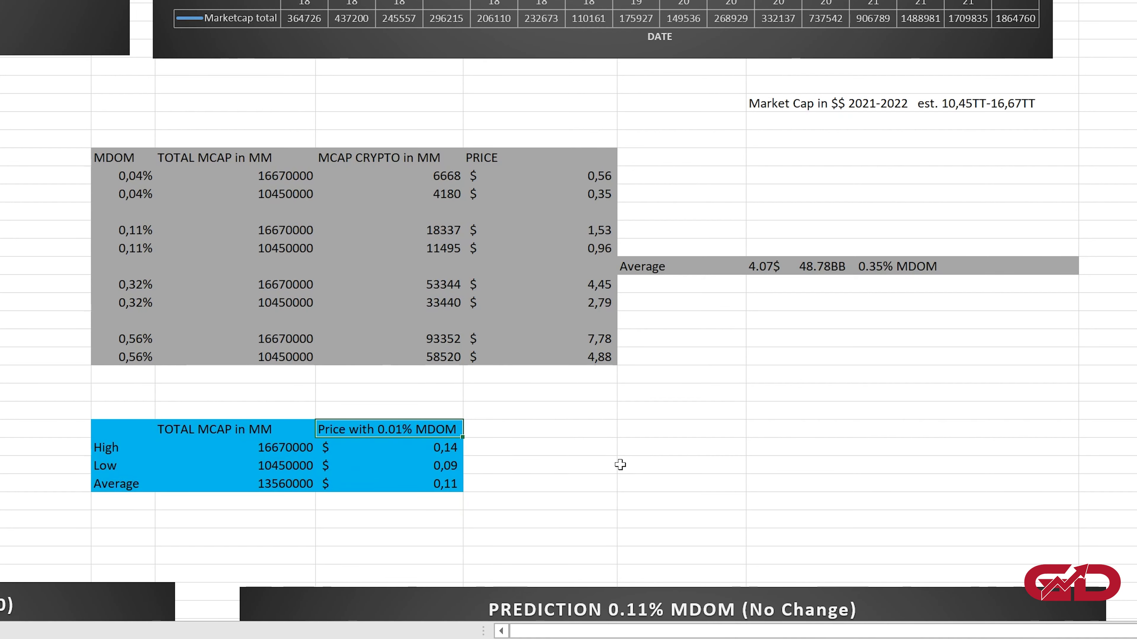
left_click(249, 449)
left_click(253, 467)
left_click(255, 484)
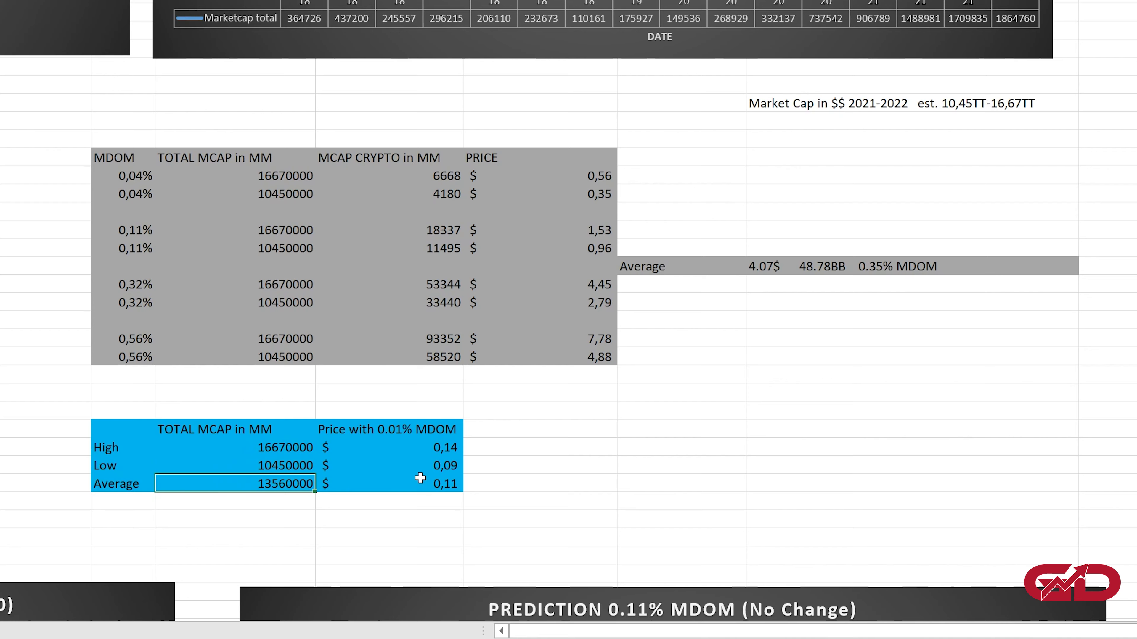
left_click_drag(447, 490, 93, 426)
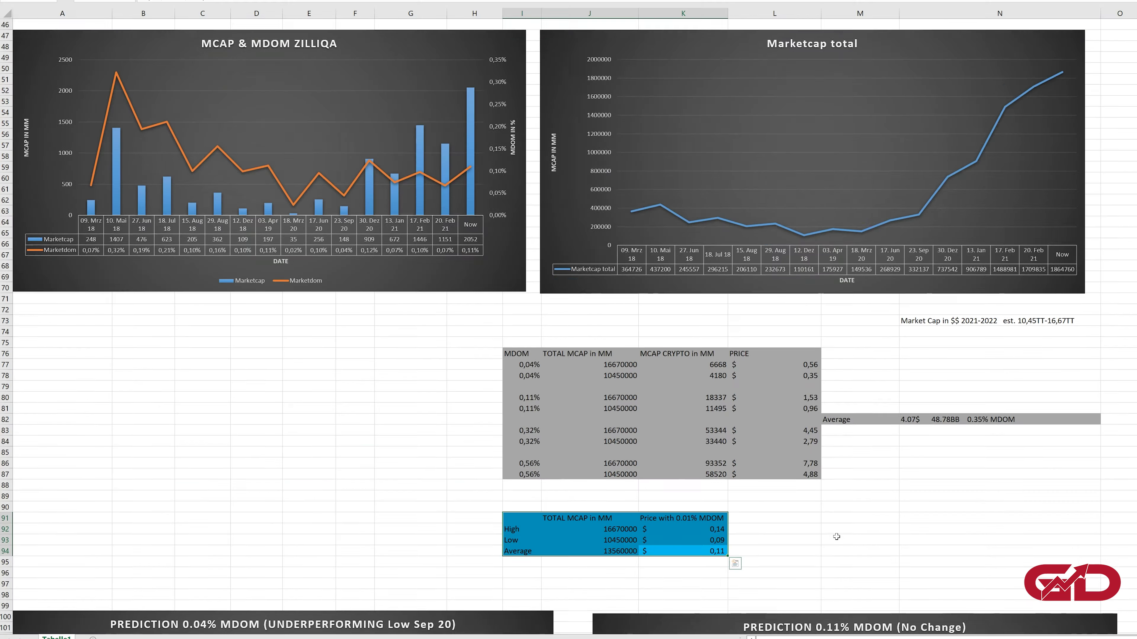
Step: Examine the 0.04% MDOM (Underperforming) and 0.11% MDOM (No Change) prediction charts below the tables
scroll(836, 537, "down", 8)
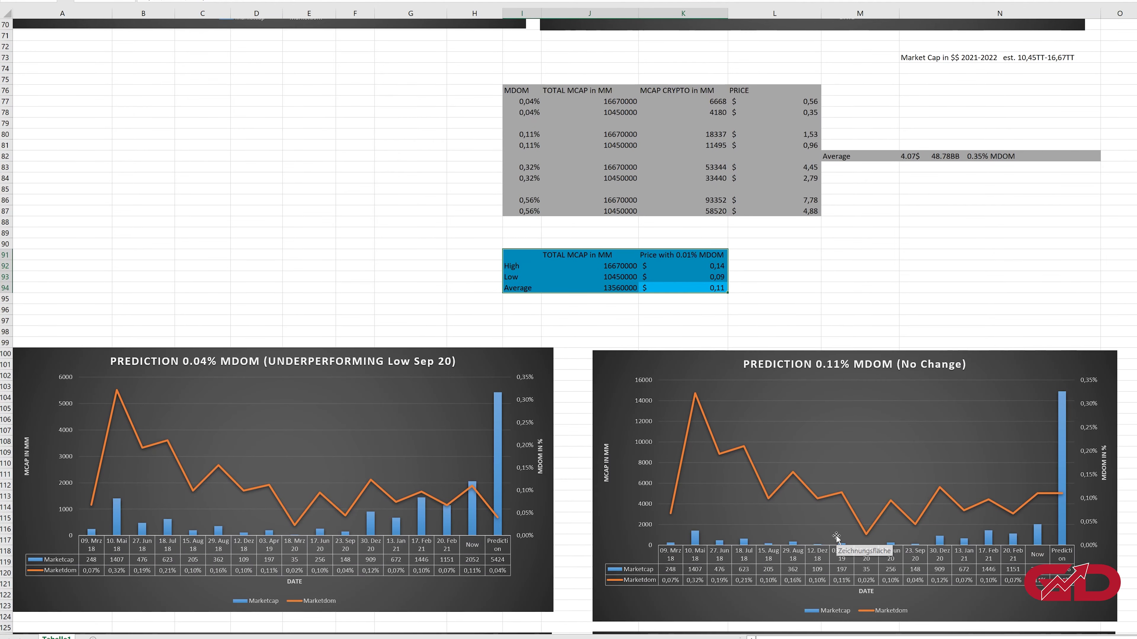
left_click(481, 366)
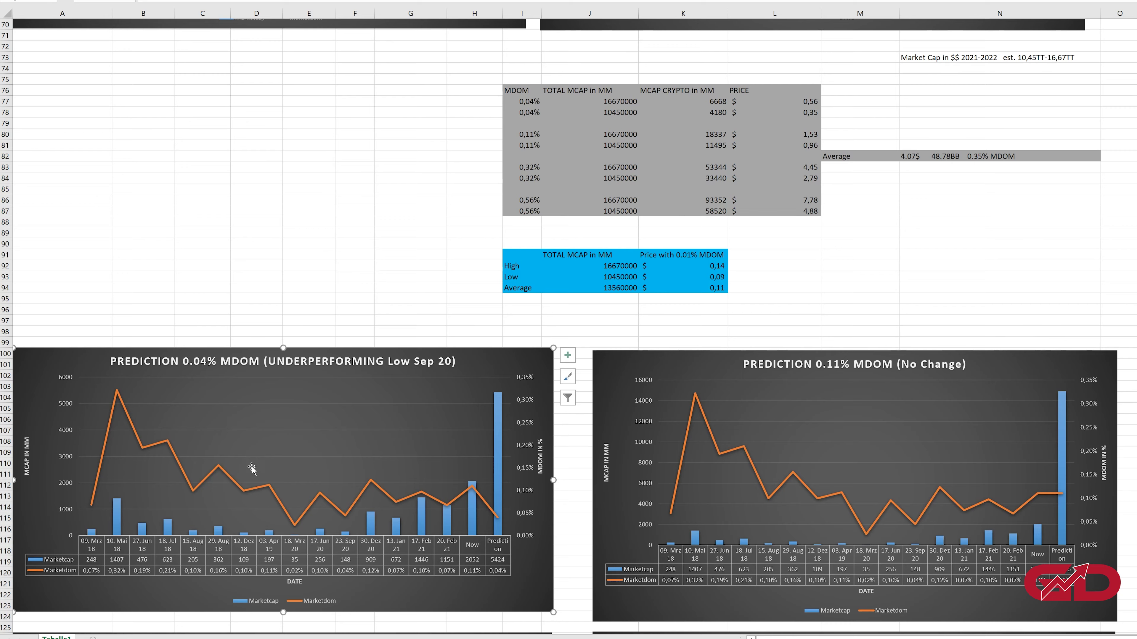
scroll(340, 515, "up", 3)
scroll(358, 528, "down", 4)
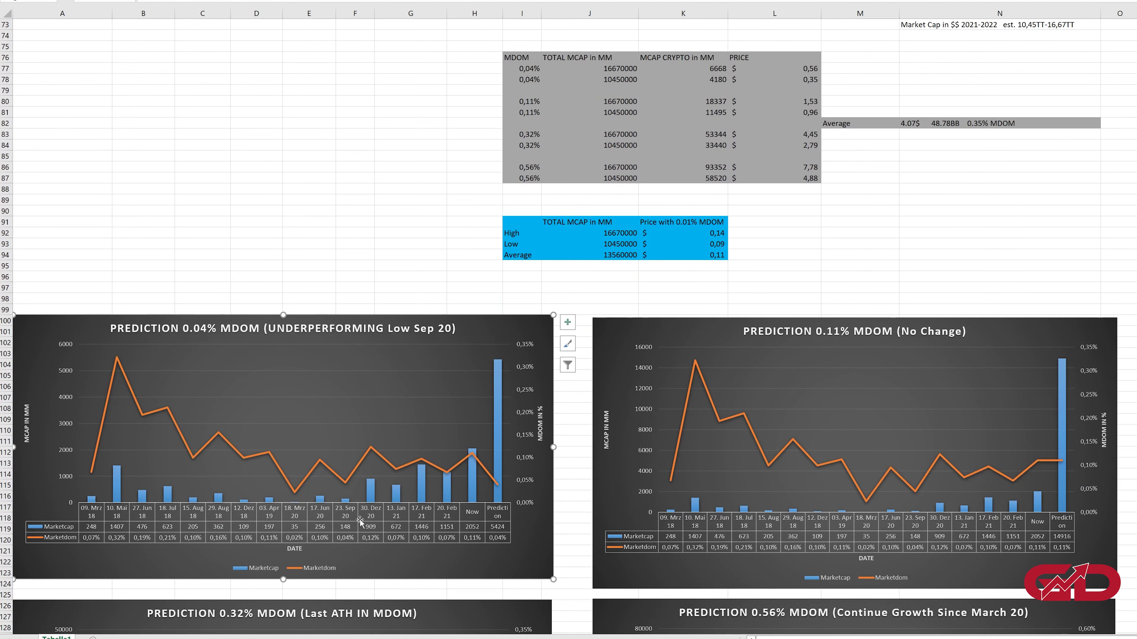
scroll(340, 488, "up", 1)
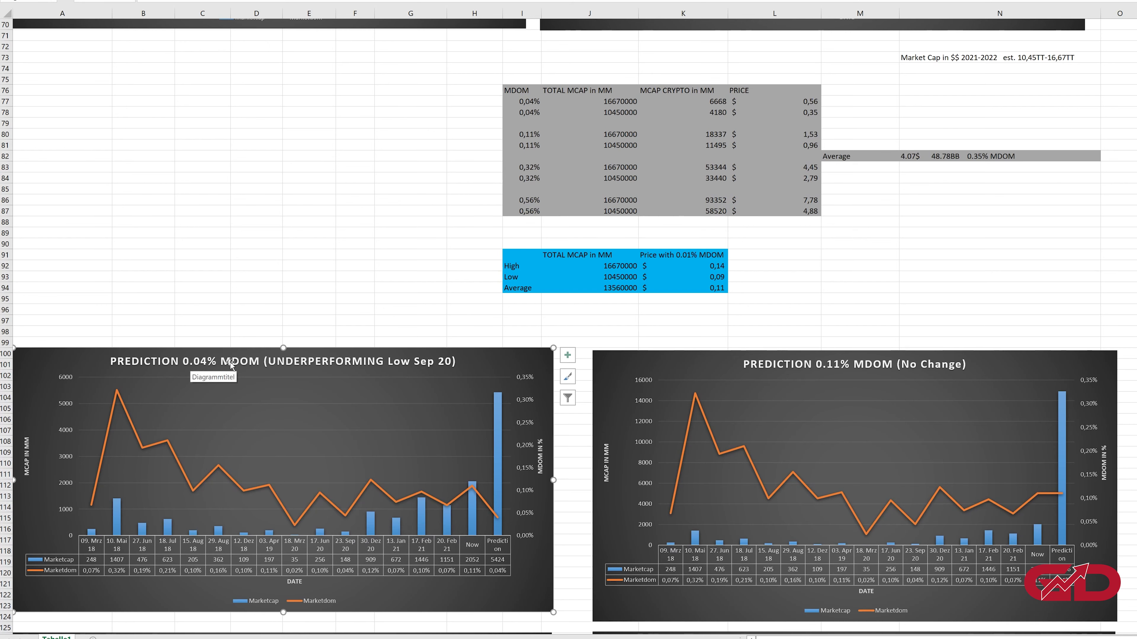
left_click(996, 364)
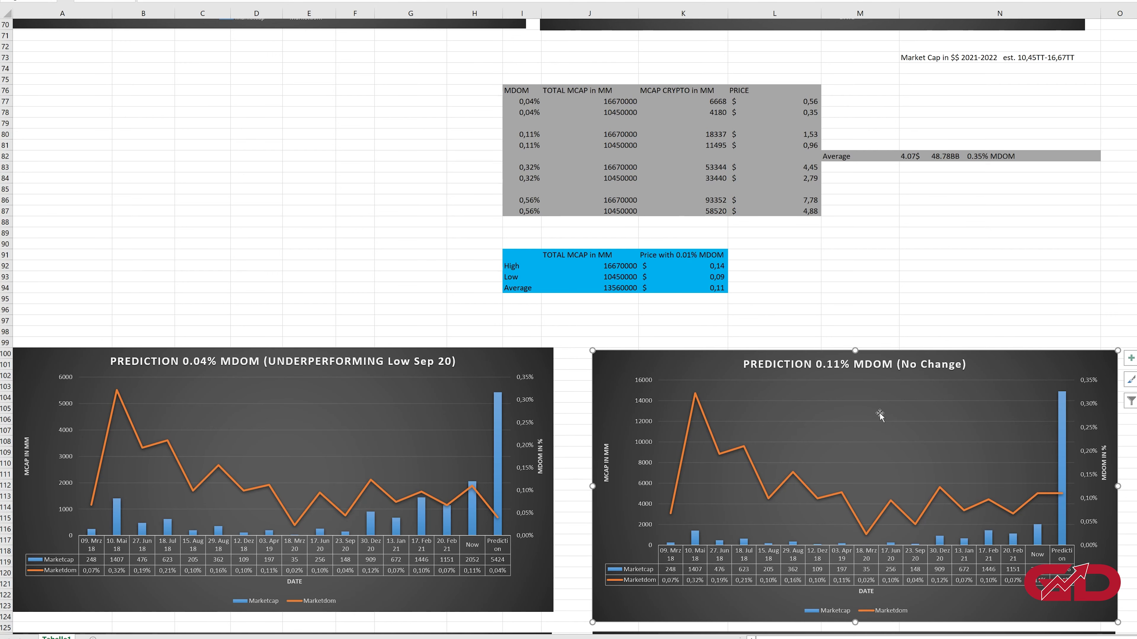
Step: Examine the 0.32% MDOM (Last ATH) and 0.56% MDOM (Continue Growth) prediction charts, including the earlier dominance peak and the predicted point
scroll(585, 441, "down", 9)
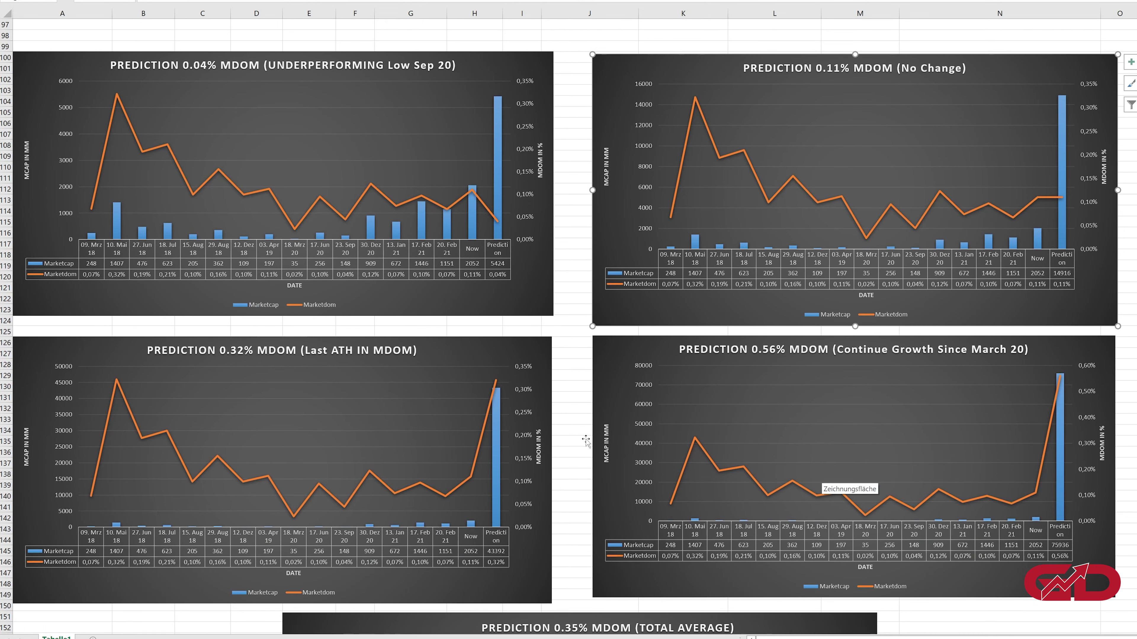
left_click(452, 352)
scroll(455, 378, "up", 1)
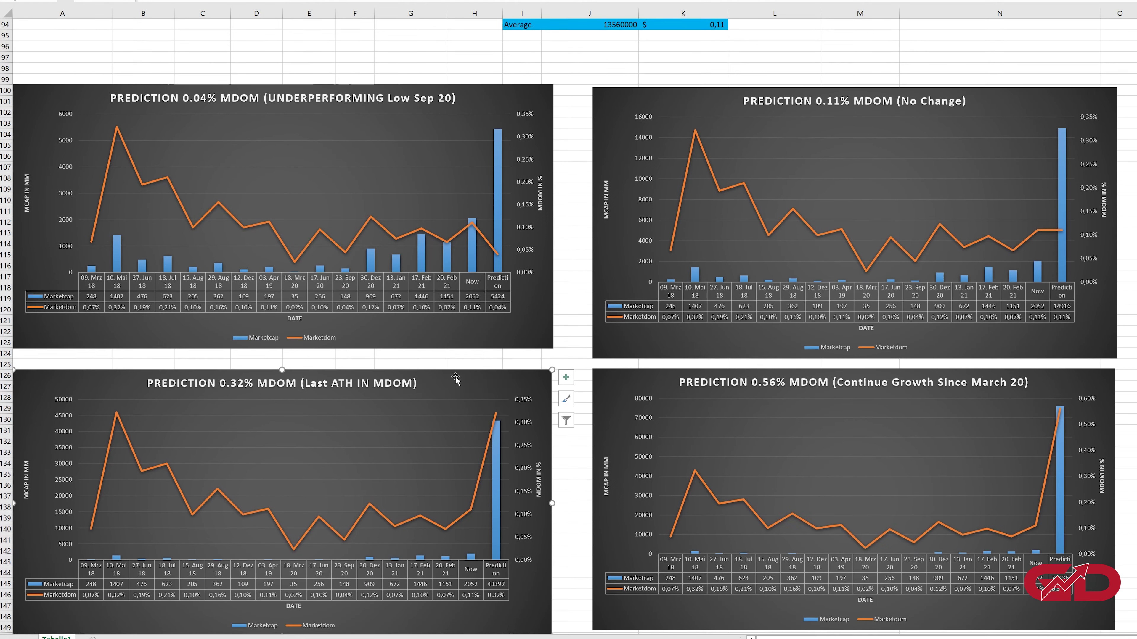
scroll(452, 381, "down", 2)
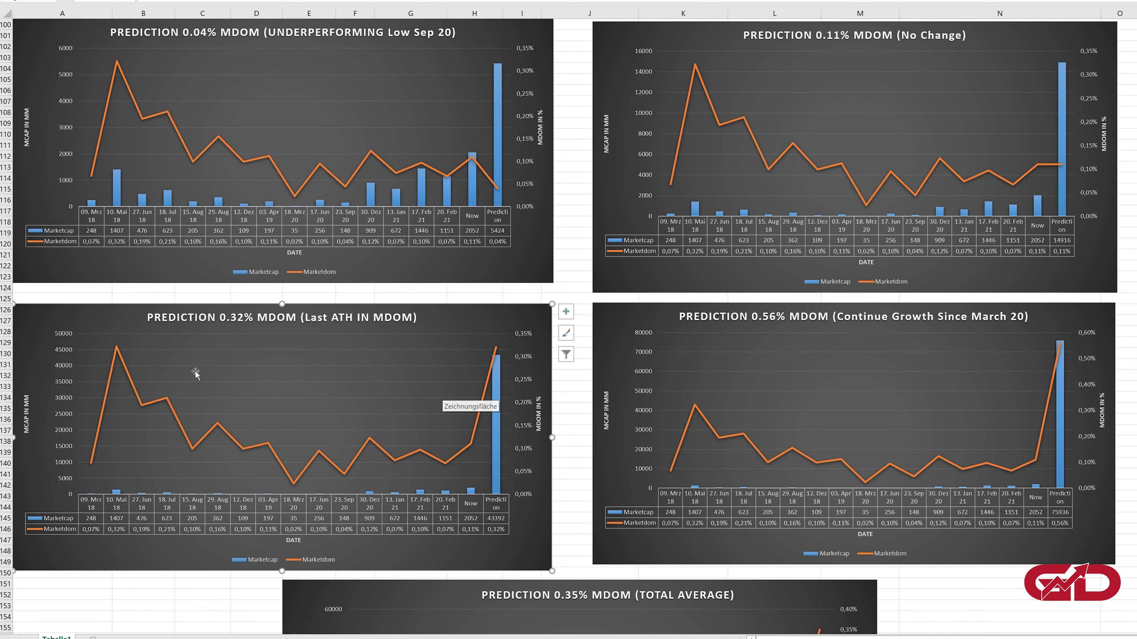
mouse_move(115, 352)
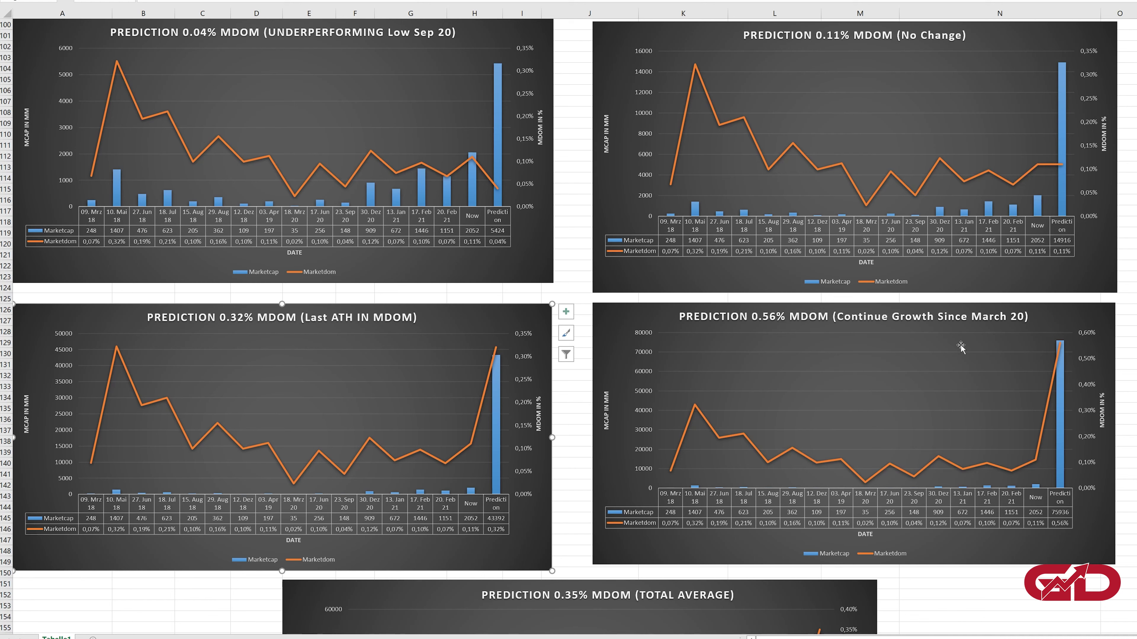
left_click(1047, 318)
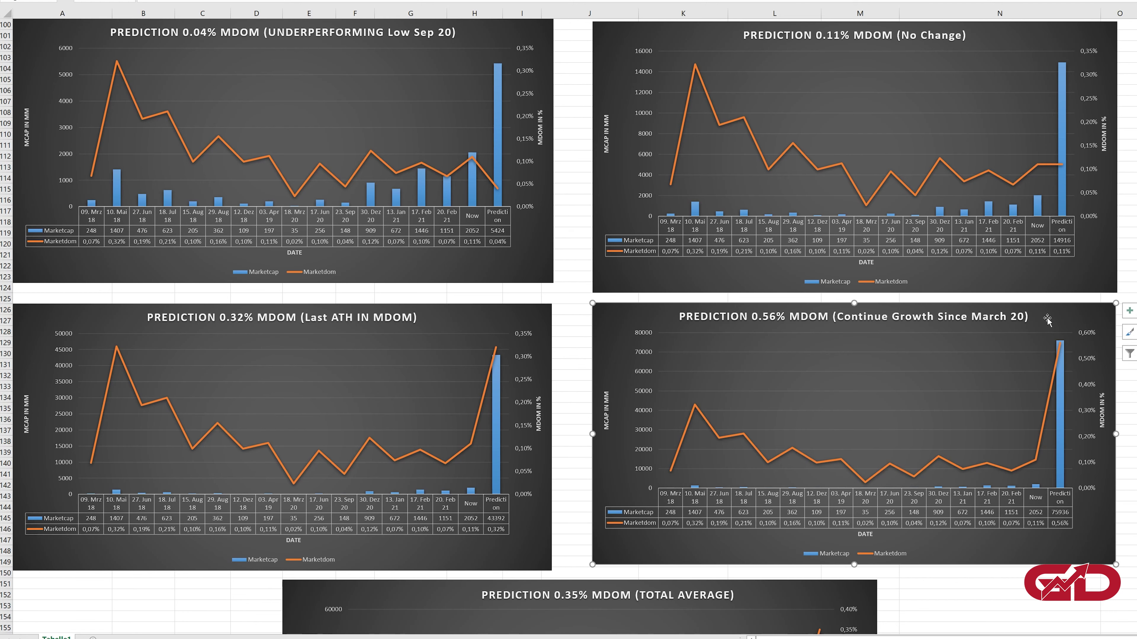
mouse_move(1063, 380)
Step: Compare the 0.35% MDOM (Total Average) prediction chart with the Prediction bar in the 0.04% MDOM chart
scroll(801, 340, "down", 6)
left_click(498, 402)
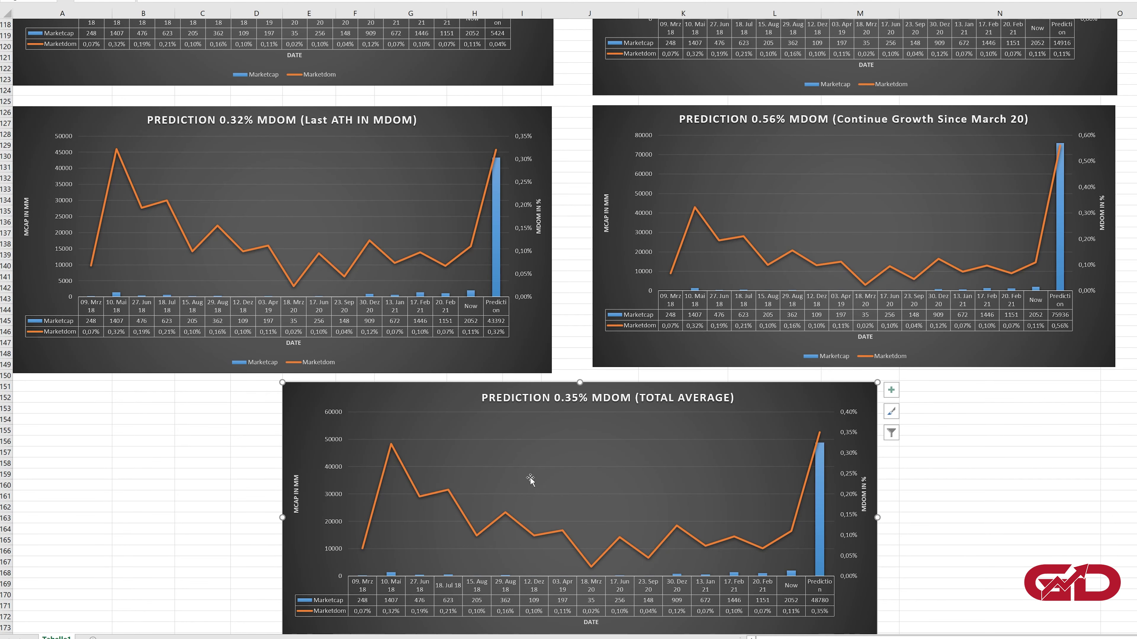
scroll(710, 501, "up", 10)
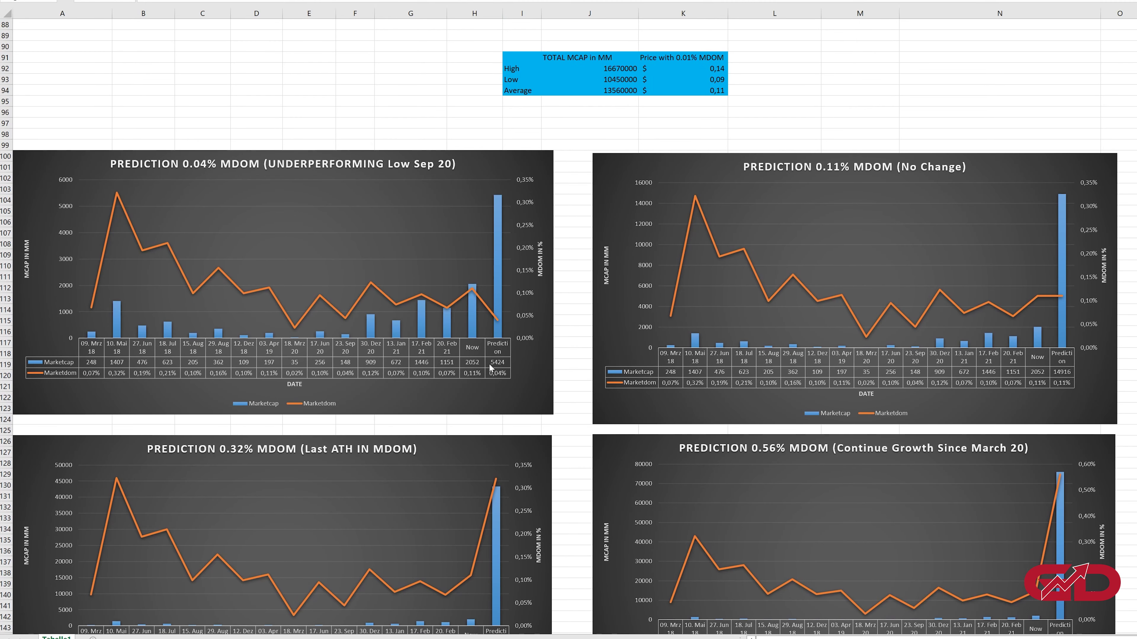
mouse_move(496, 288)
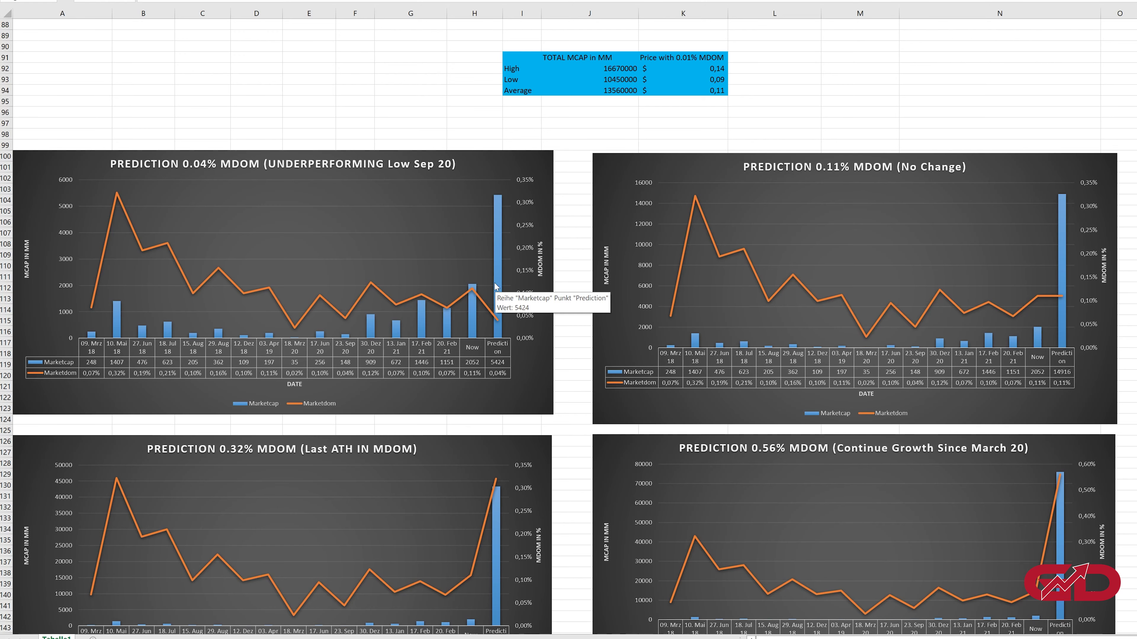
Step: Revisit the Average projection in N82 and the Price with 0.01% MDOM table in I91:K94
scroll(899, 454, "up", 13)
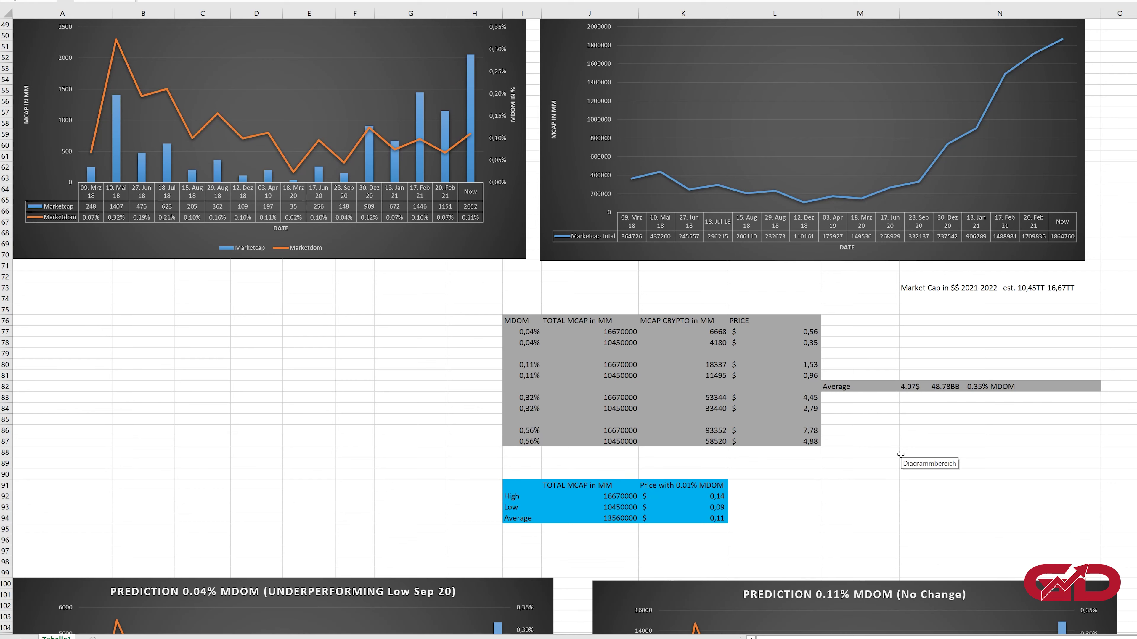
left_click(935, 385)
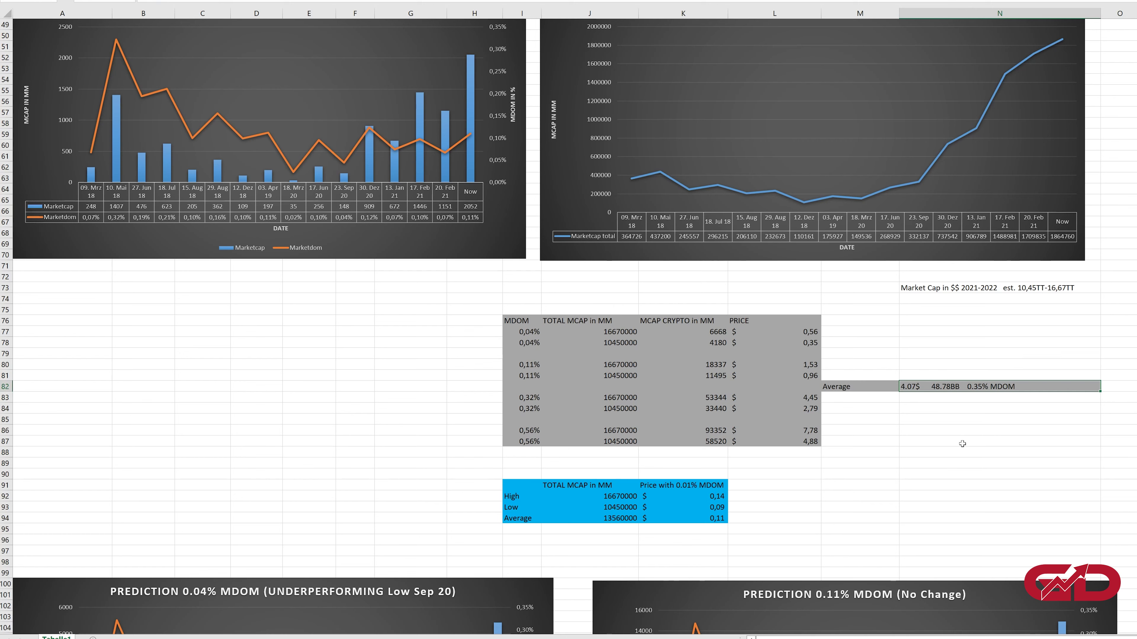
left_click_drag(720, 520, 515, 486)
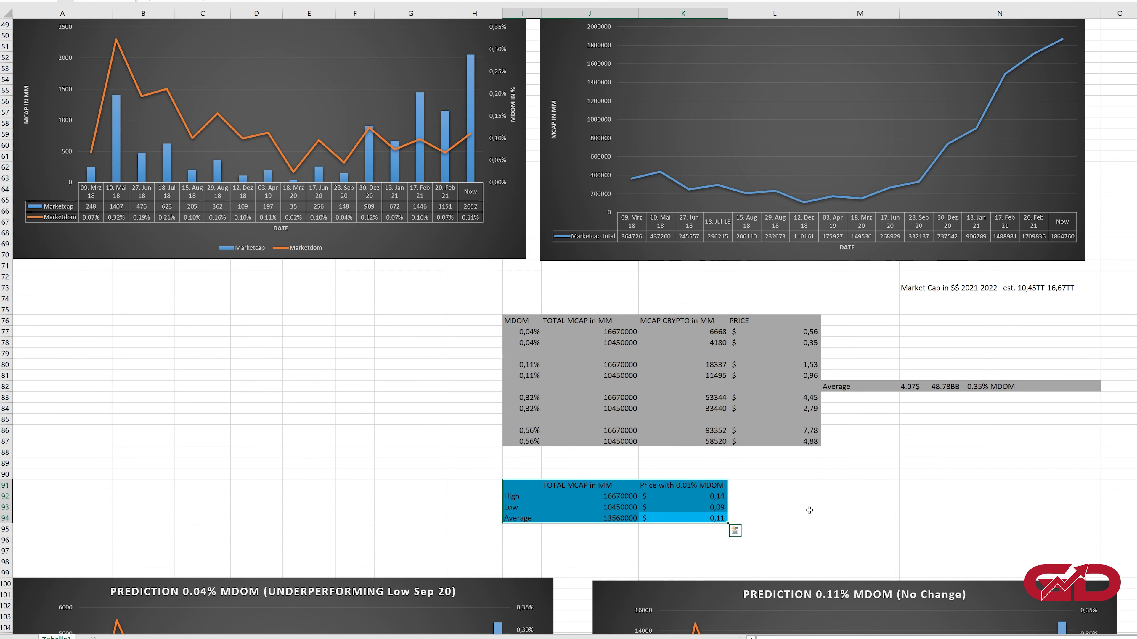